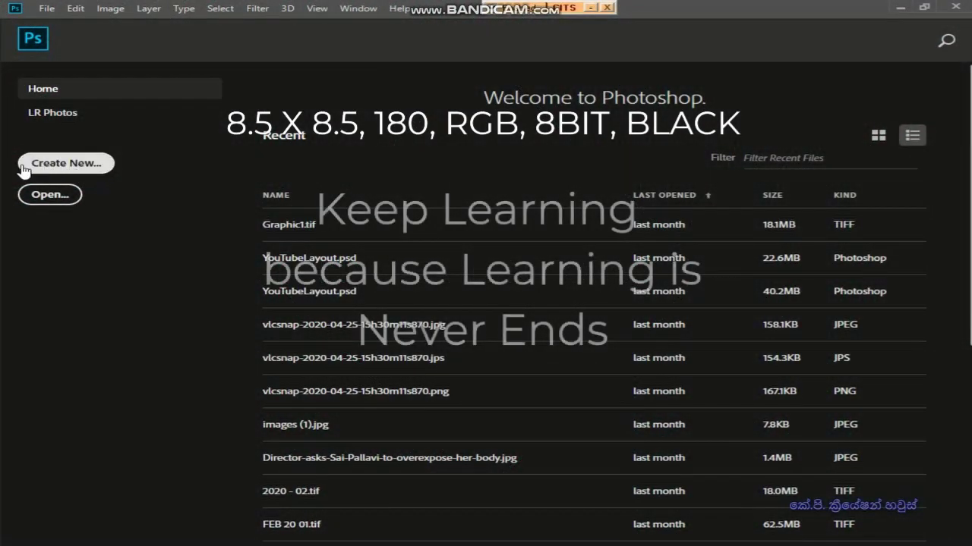
Create a new 8.5 × 8.5 inch document with Background Contents set to Black
click(107, 164)
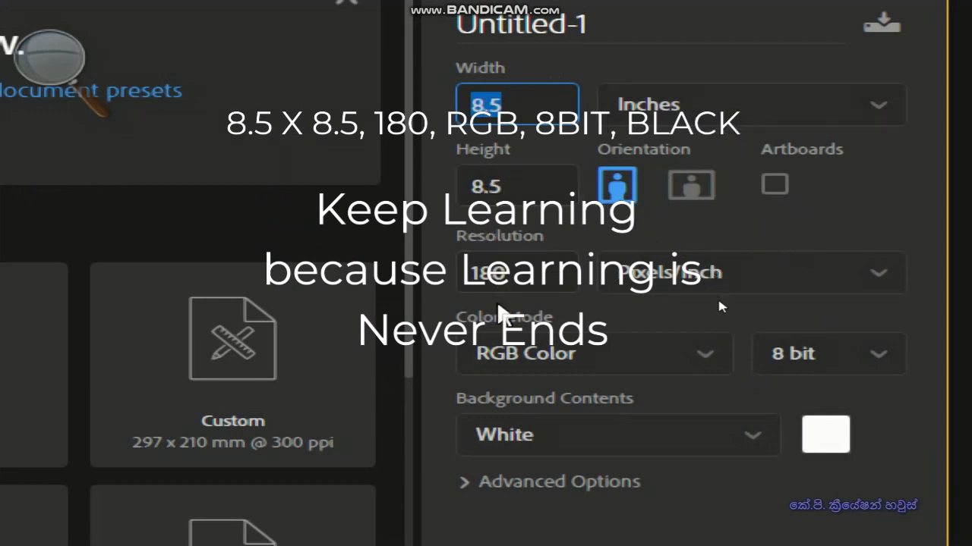
click(627, 445)
click(507, 525)
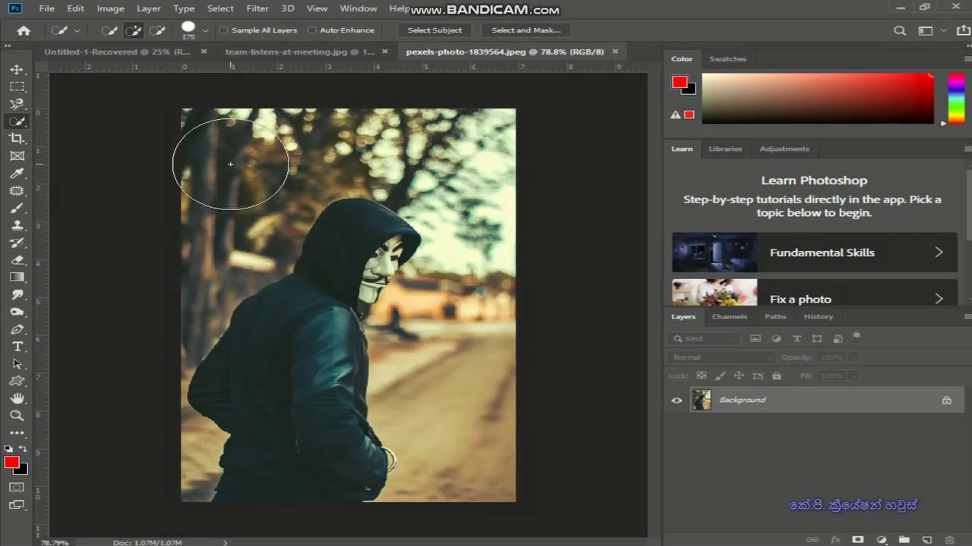
Select the hooded man by inverting a background selection, and bring in the night city road image
mouse_move(230, 163)
mouse_down()
mouse_move(235, 478)
mouse_move(174, 466)
mouse_up()
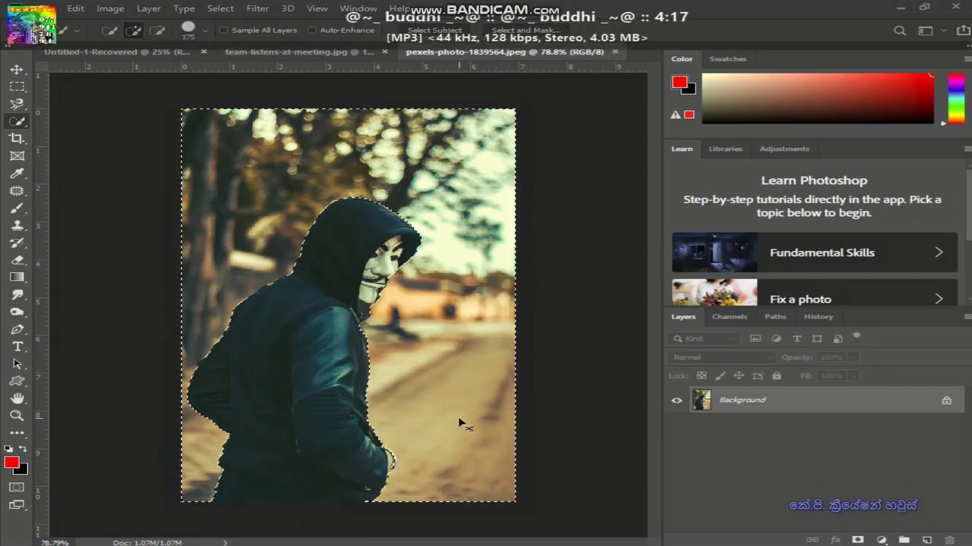
key(ctrl+shift+i)
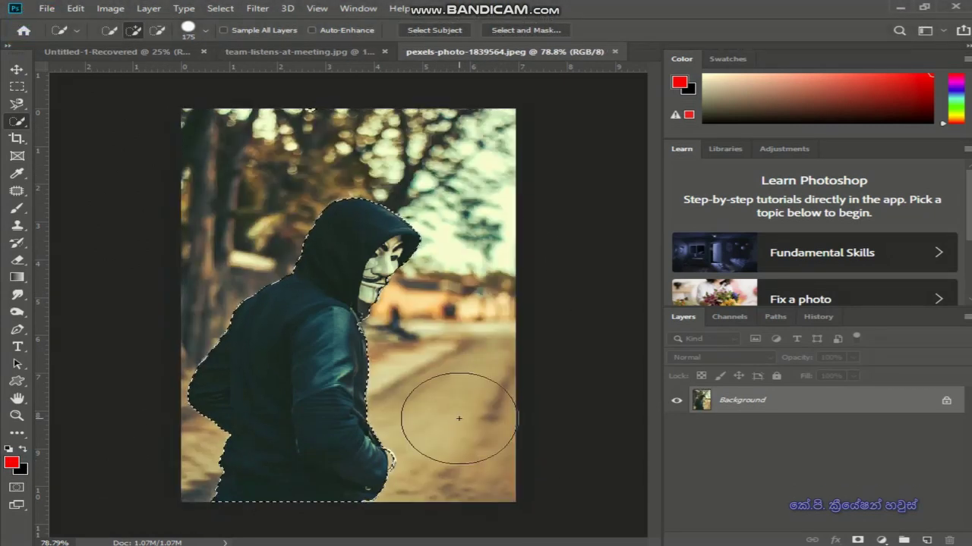
key(alt+Tab)
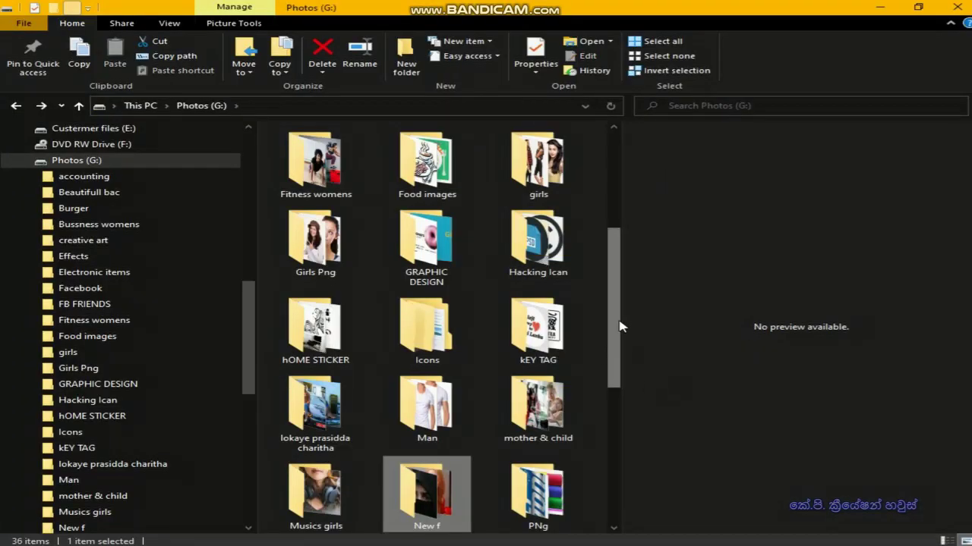
scroll(619, 327, up, 5)
double_click(424, 162)
mouse_move(380, 357)
mouse_down()
mouse_move(482, 481)
mouse_move(437, 385)
mouse_up()
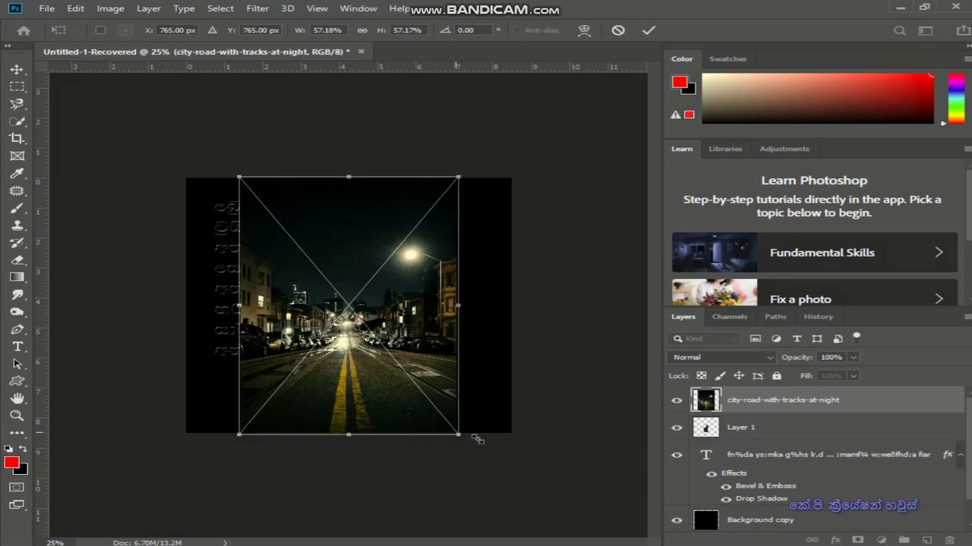
Scale the city image to fill the canvas and move its layer below Layer 1
drag(455, 429, 518, 456)
key(Return)
key(ctrl+bracketleft)
key(w)
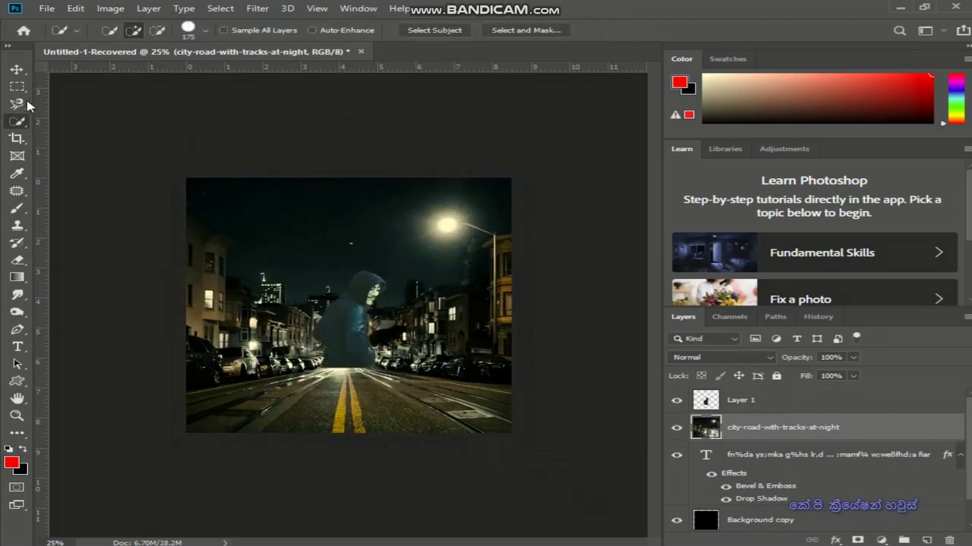
Convert the hooded-man Layer 1 into a smart object
key(v)
click(789, 402)
right_click(788, 410)
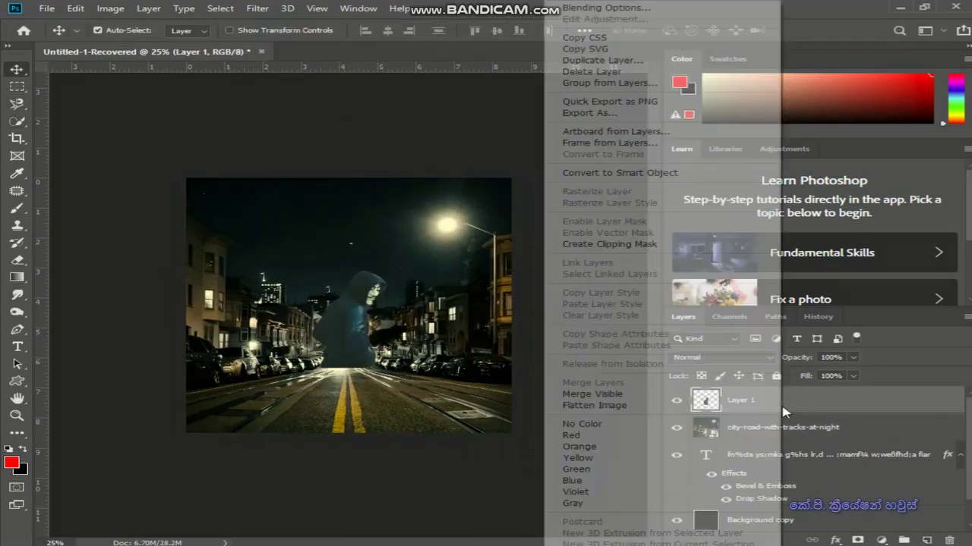
click(641, 173)
Enlarge the figure to about 231%, flip it horizontally, and place it at the bottom right
key(ctrl+t)
drag(402, 371, 430, 411)
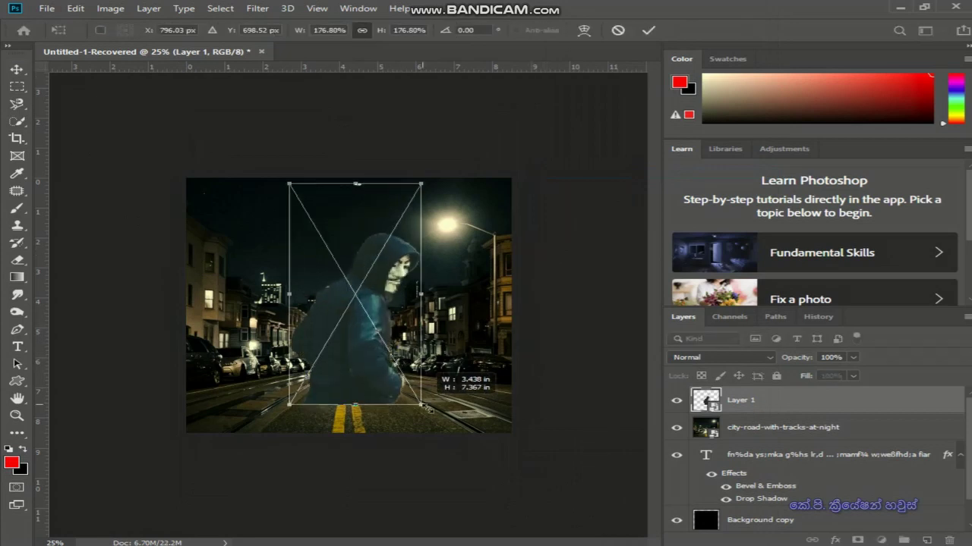
right_click(326, 313)
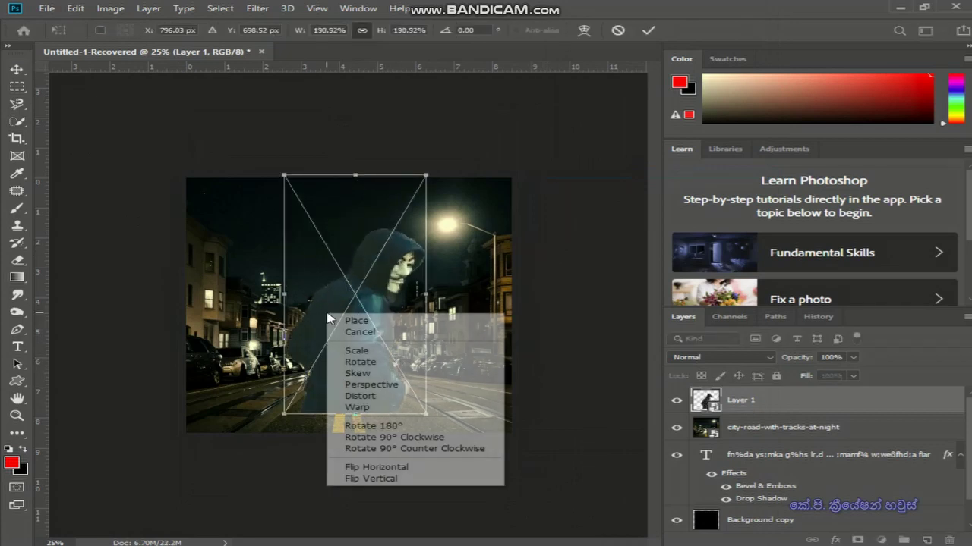
click(418, 465)
drag(324, 279, 410, 304)
drag(351, 174, 332, 158)
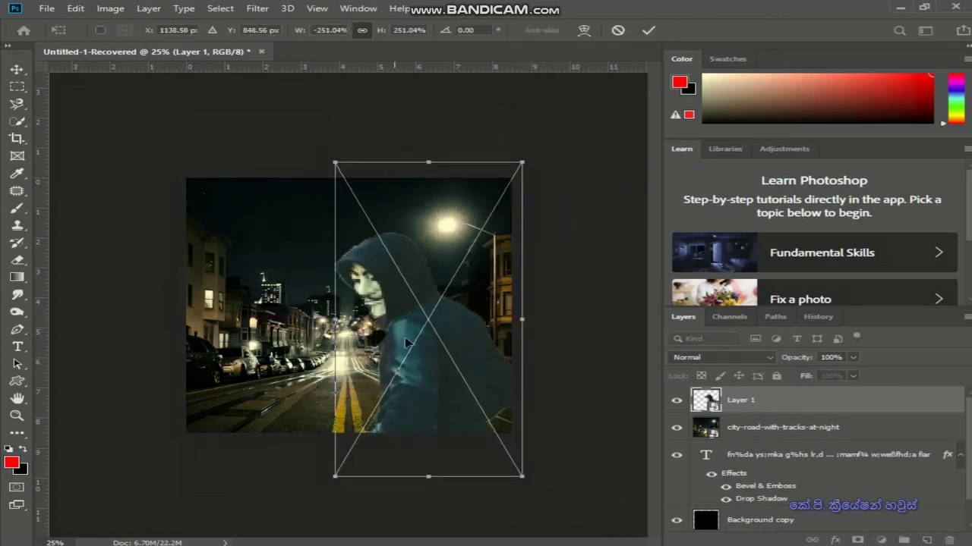
mouse_move(439, 402)
mouse_down()
mouse_move(408, 368)
mouse_move(429, 349)
mouse_up()
drag(519, 109, 498, 132)
drag(412, 222, 414, 237)
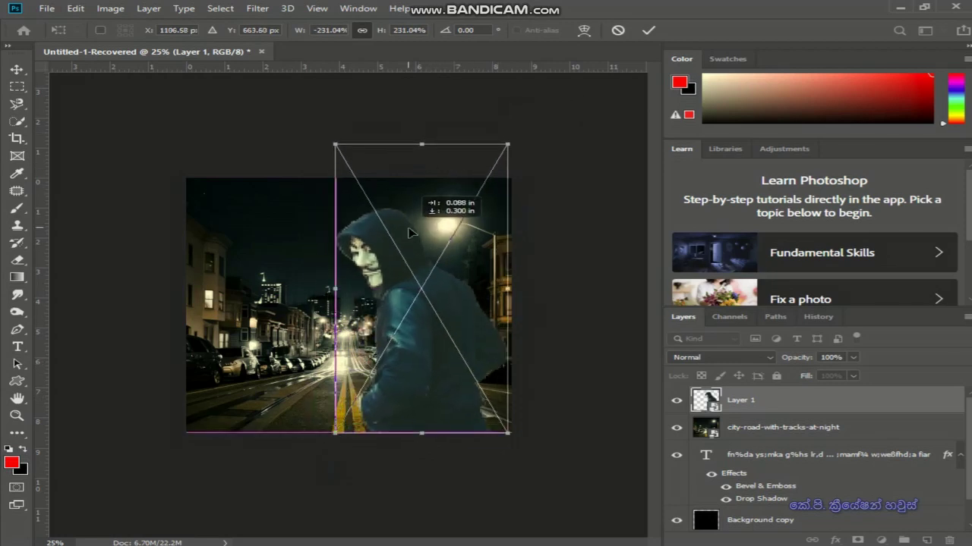
key(Return)
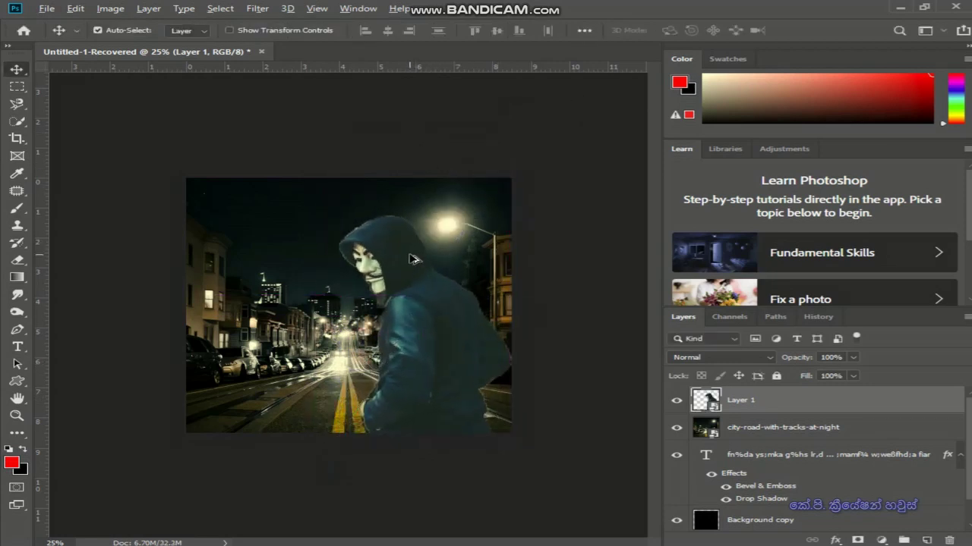
scroll(409, 259, up, 2)
Rasterize the hooded-man Layer 1
right_click(710, 401)
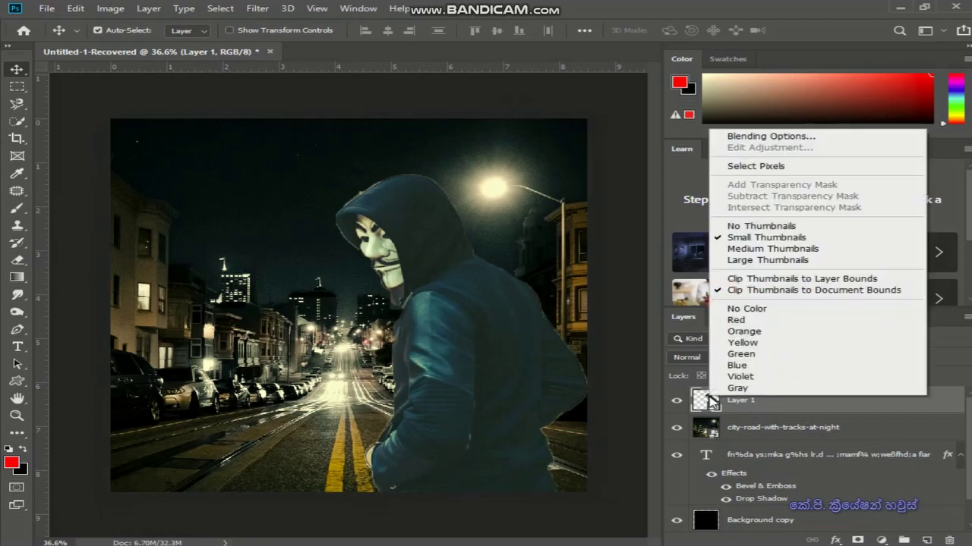
right_click(822, 412)
right_click(821, 412)
click(634, 226)
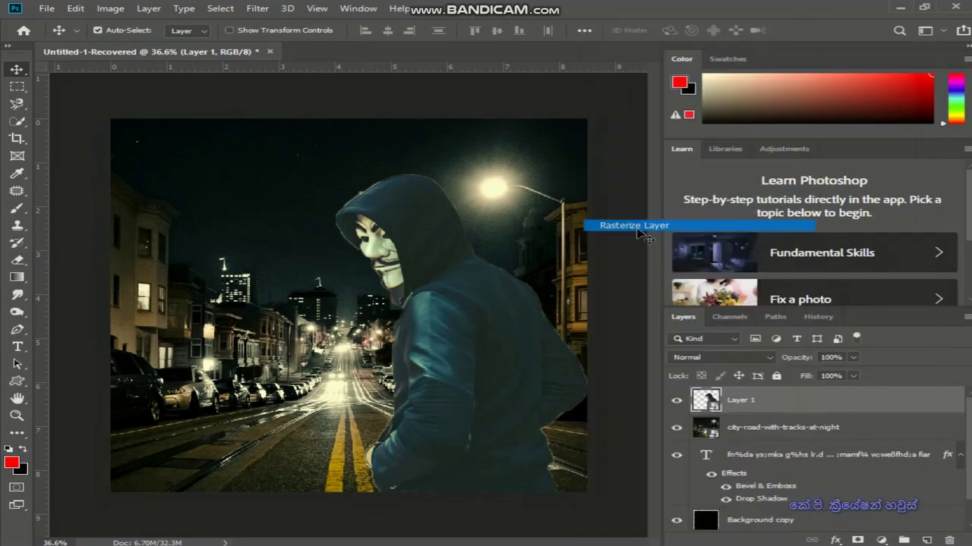
Make a quick selection, invert it, then deselect and pick the Move tool
key(w)
ctrl+click(705, 400)
right_click(393, 267)
click(463, 284)
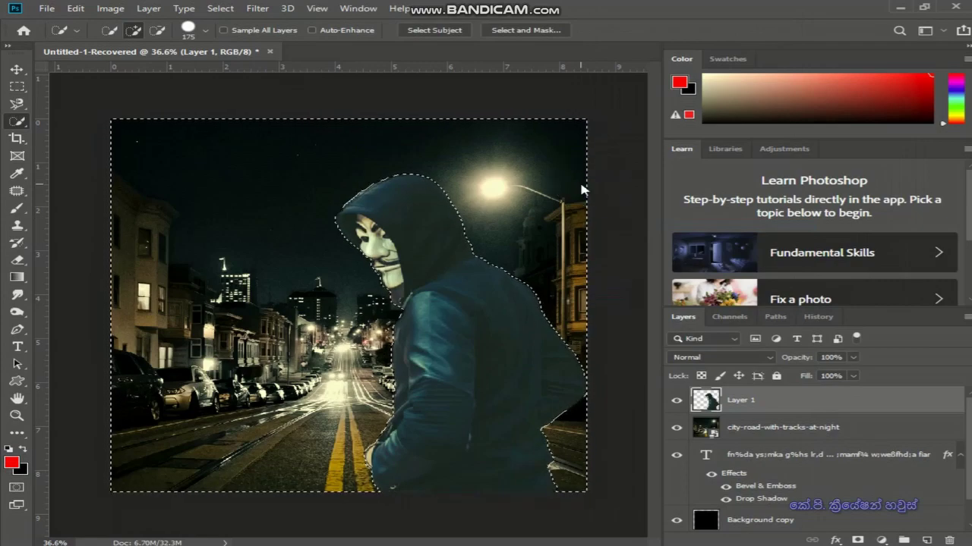
key(ctrl+d)
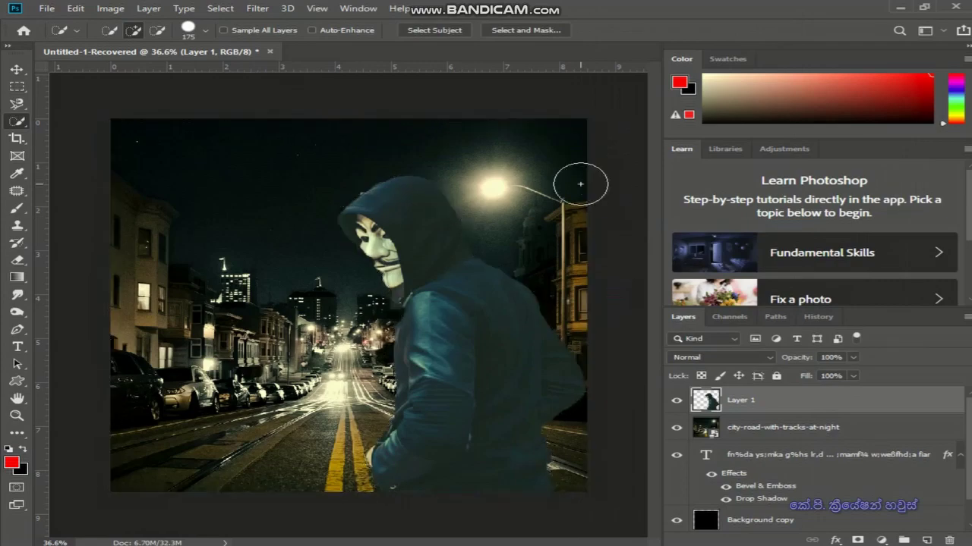
click(16, 69)
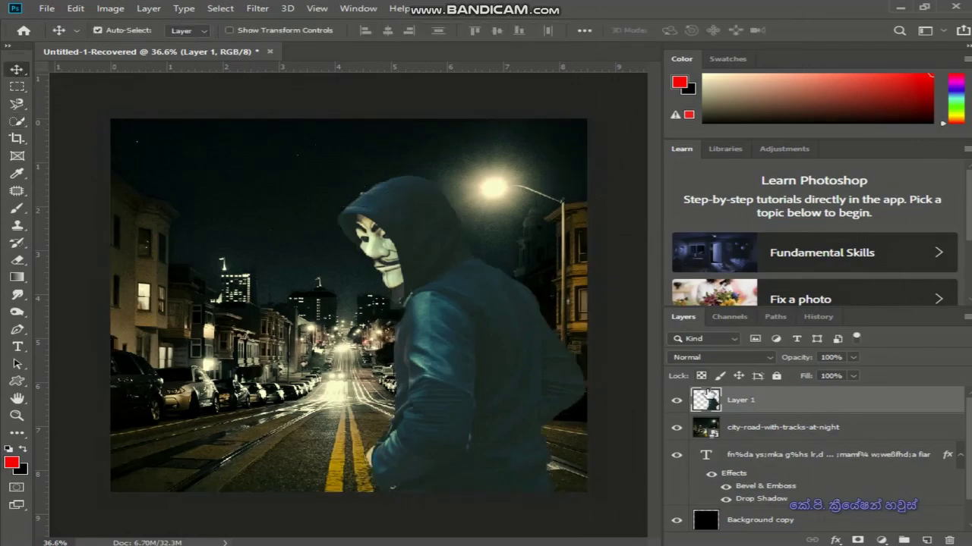
key(ctrl)
Duplicate the figure, fill a new Layer 2 with red, and hide the original Layer 1
key(ctrl+j)
right_click(752, 428)
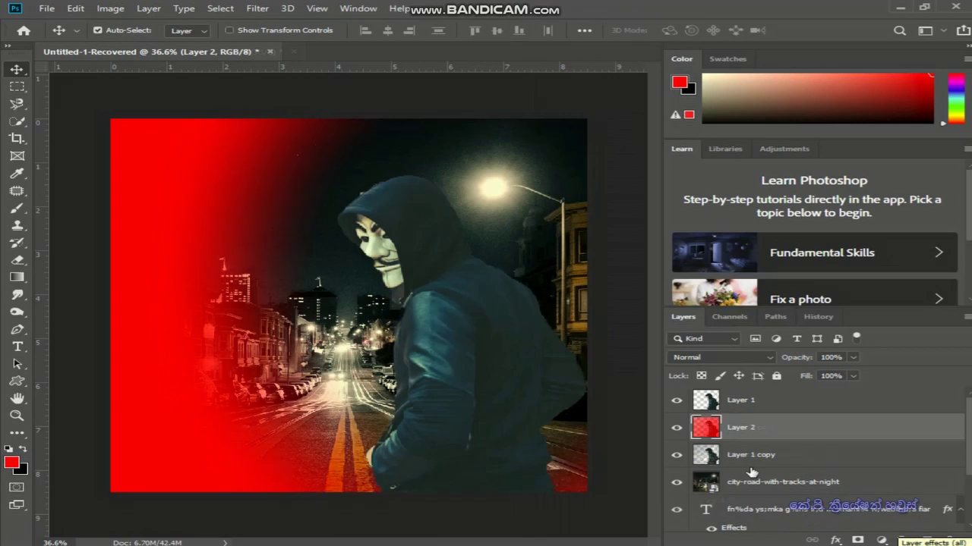
key(alt+BackSpace)
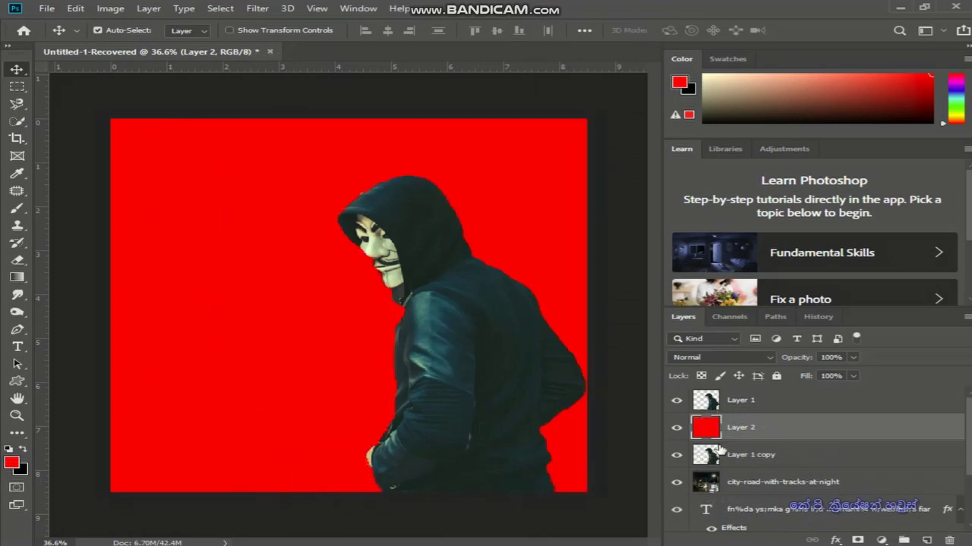
click(718, 453)
click(742, 403)
click(676, 400)
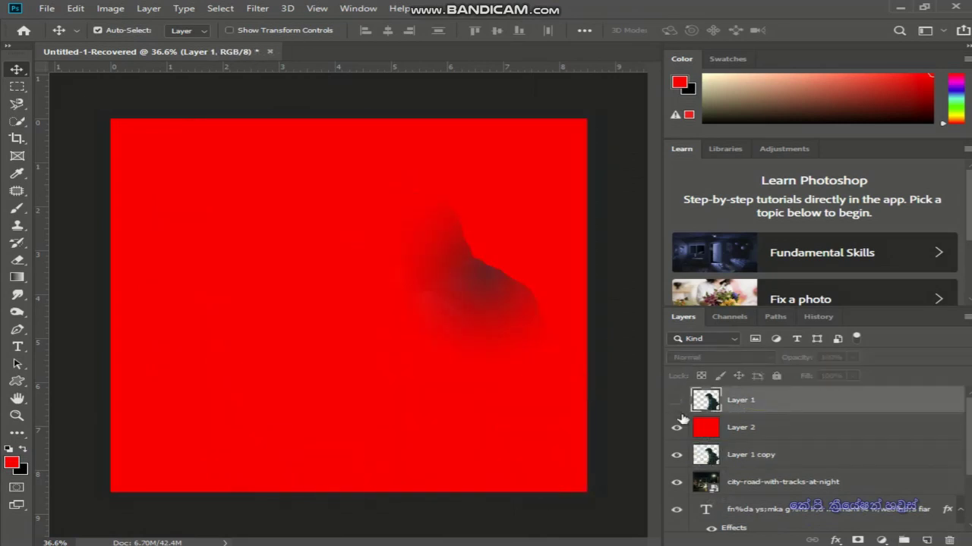
drag(730, 430, 746, 461)
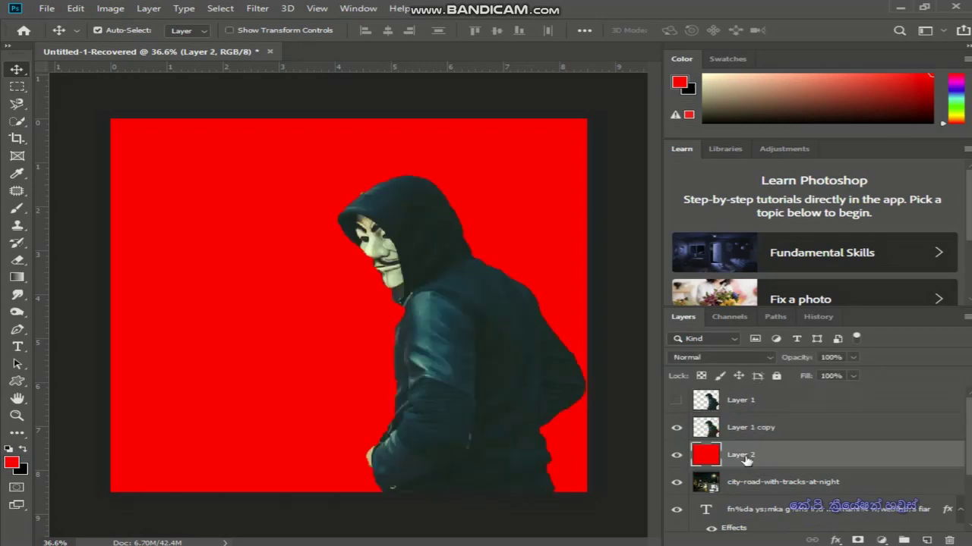
Turn Layer 1 copy into a black silhouette and apply a 38-pixel Box Blur
click(713, 429)
key(ctrl+shift+BackSpace)
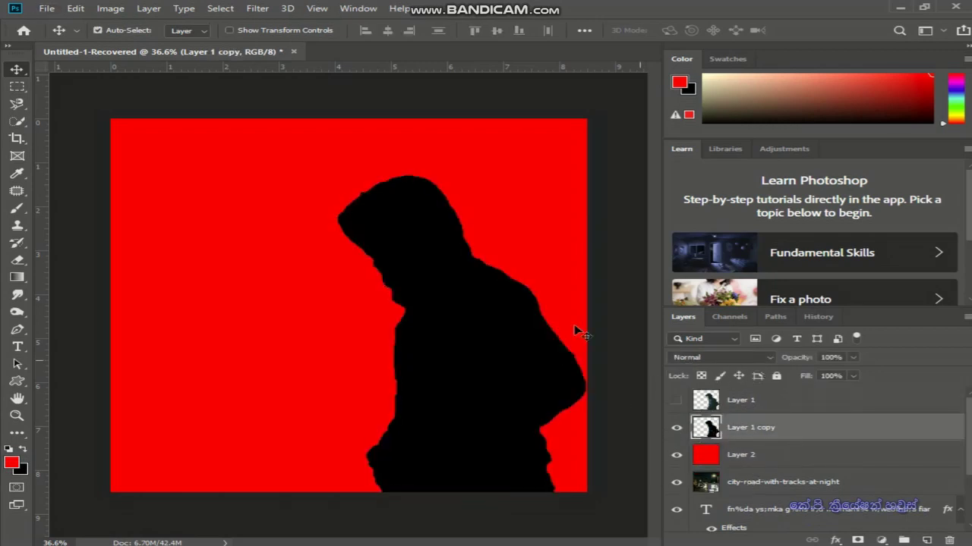
click(258, 9)
mouse_move(349, 160)
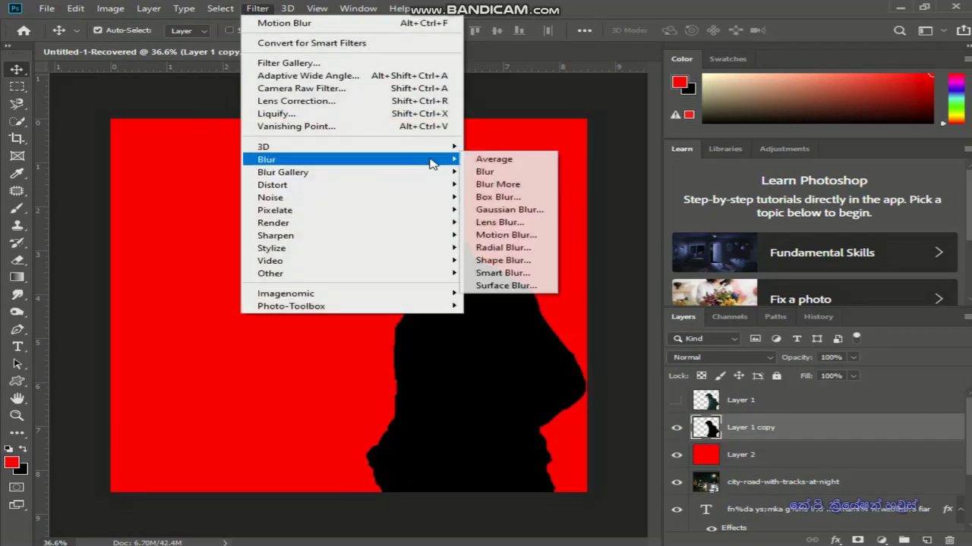
click(497, 197)
drag(452, 91, 736, 88)
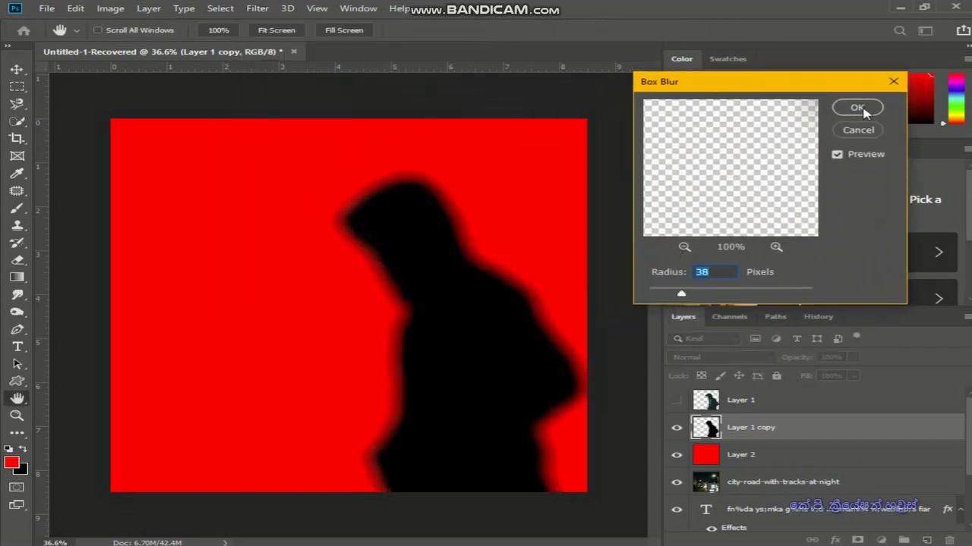
click(857, 107)
Hide the red layer, show the figure again, and distort the blurred silhouette into a ground shadow
click(677, 458)
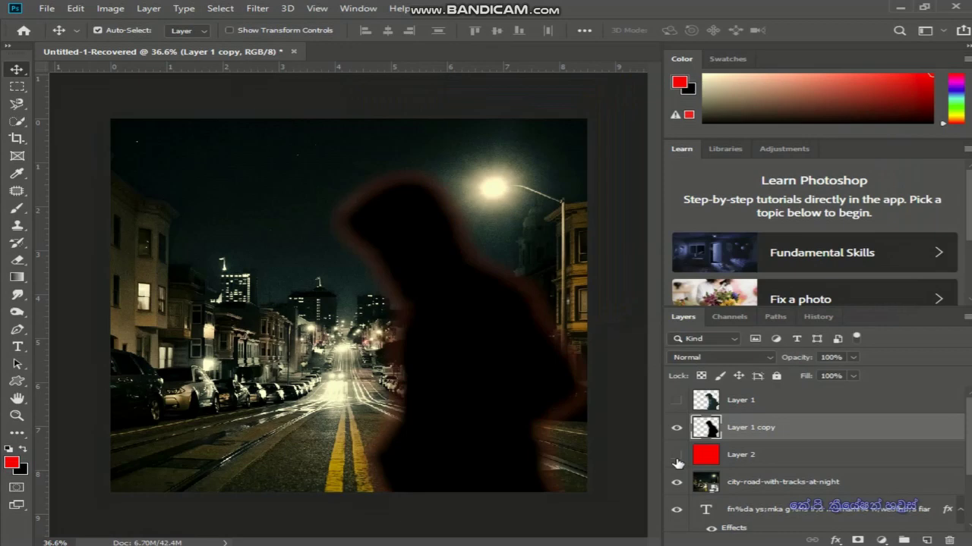
click(676, 400)
key(ctrl+t)
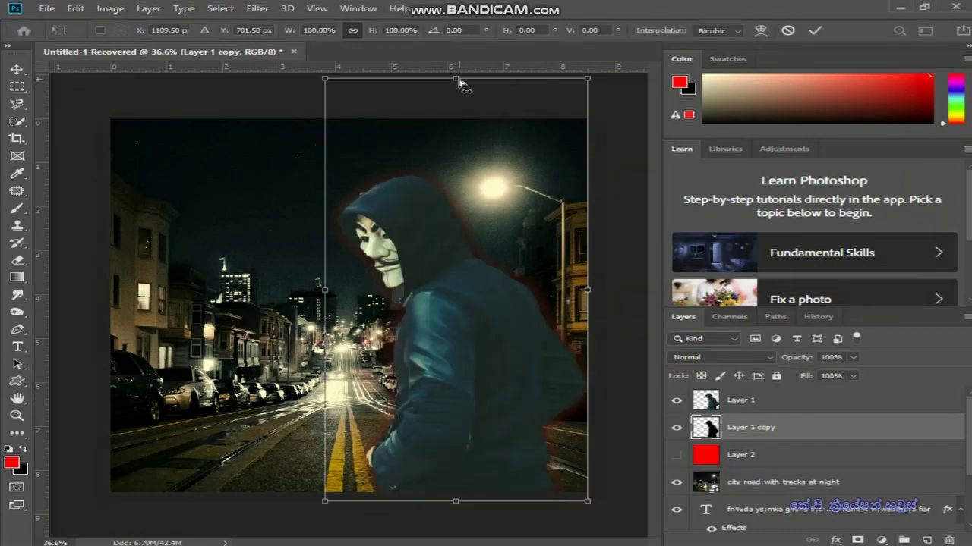
mouse_move(459, 82)
mouse_down()
mouse_move(858, 439)
mouse_move(774, 397)
mouse_up()
key(Return)
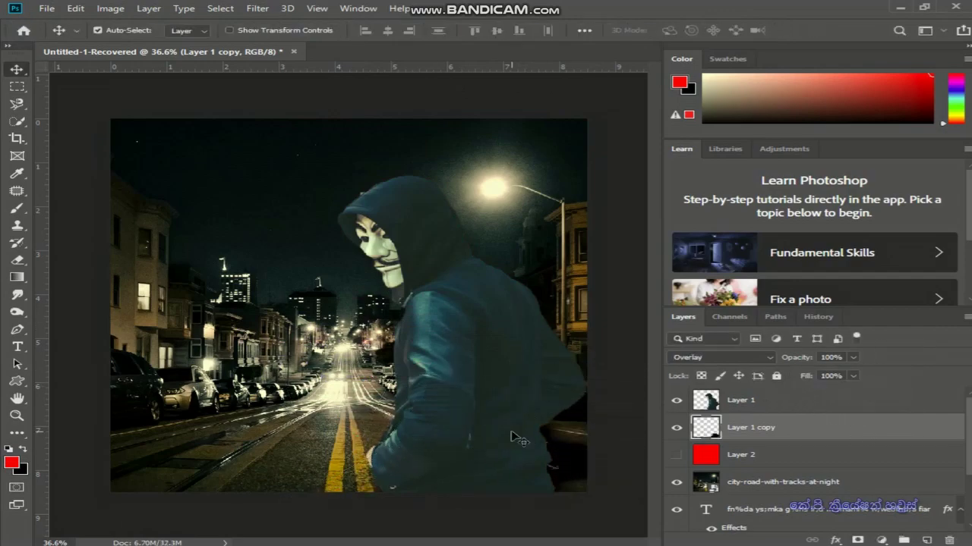
key(alt+bracketright)
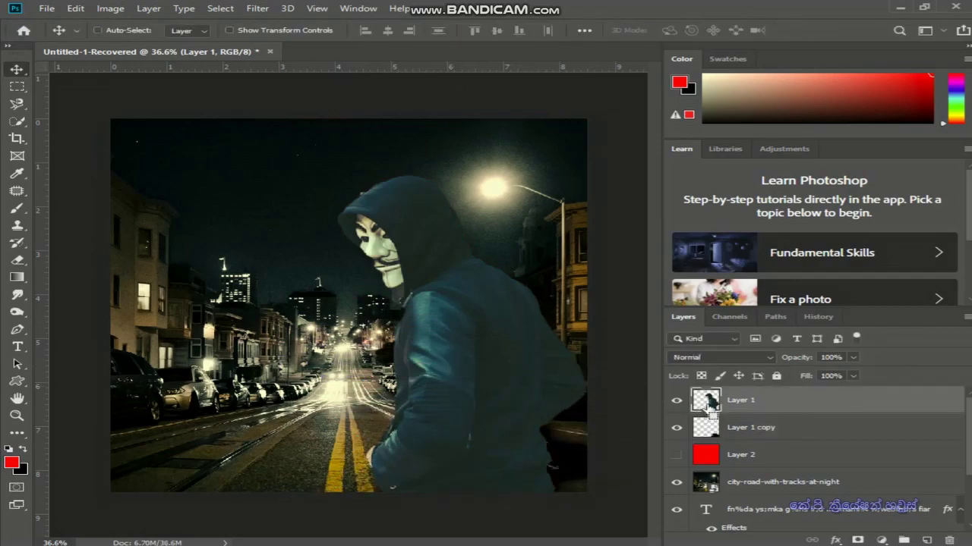
Tint the selected hooded figure with Color Balance midtones of +44, -17, -49
ctrl+click(706, 400)
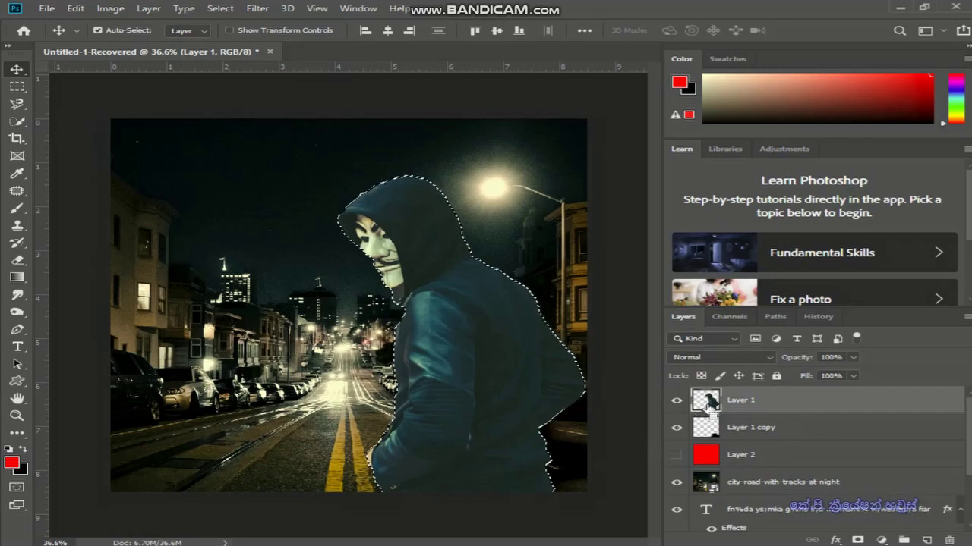
click(111, 11)
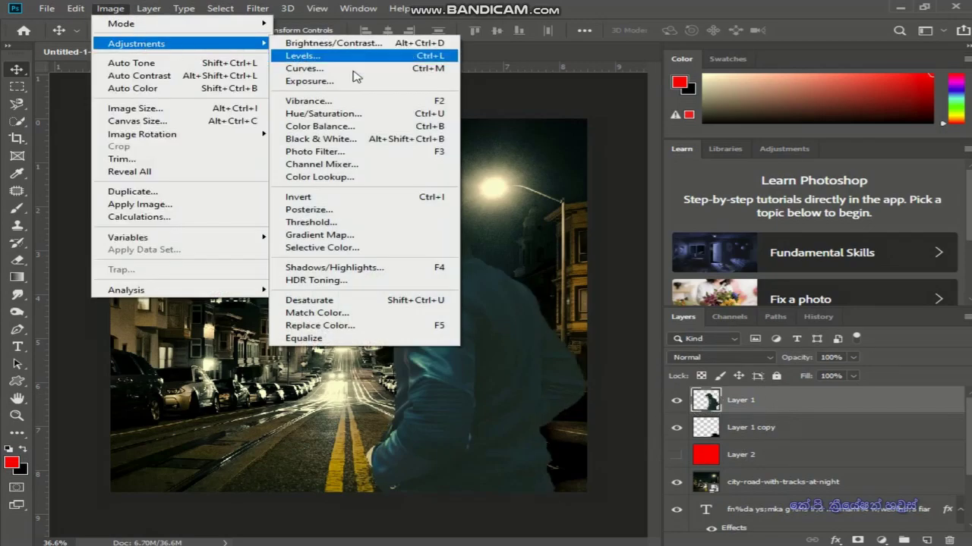
mouse_move(137, 43)
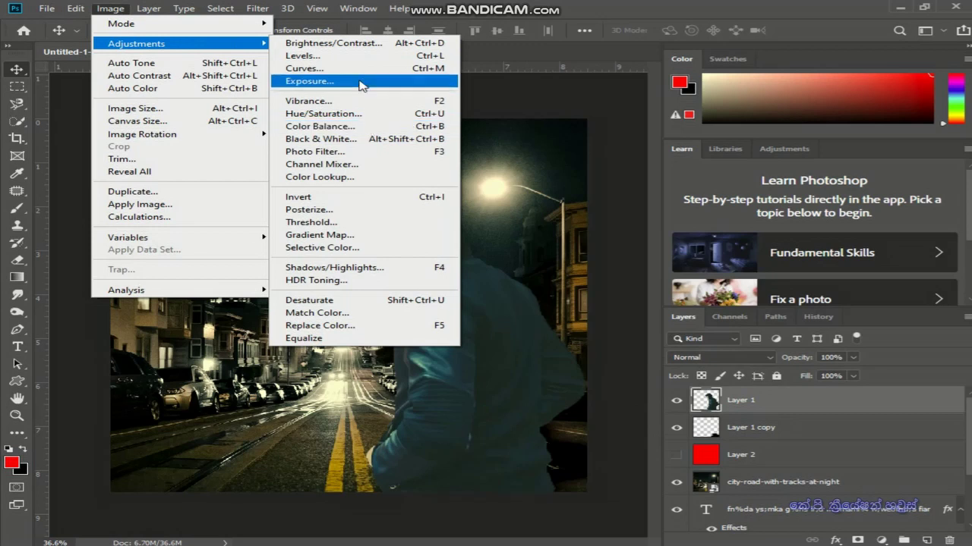
click(366, 126)
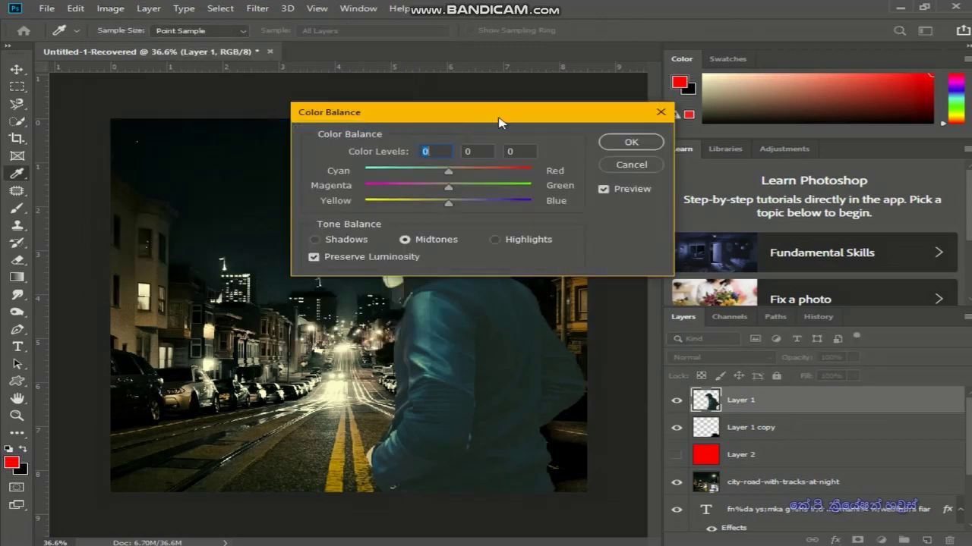
drag(499, 121, 783, 75)
drag(734, 126, 784, 126)
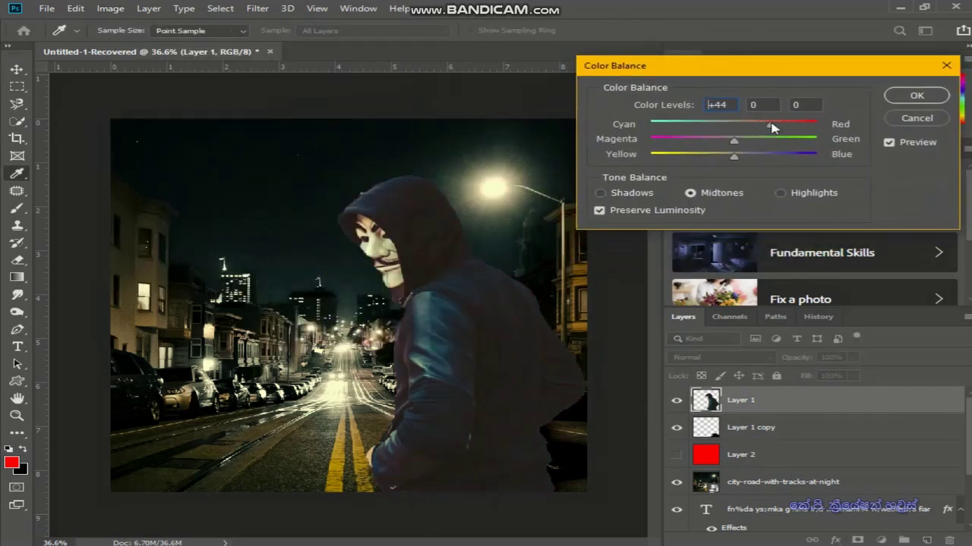
mouse_move(685, 141)
mouse_down()
mouse_move(768, 142)
mouse_move(723, 142)
mouse_up()
click(909, 98)
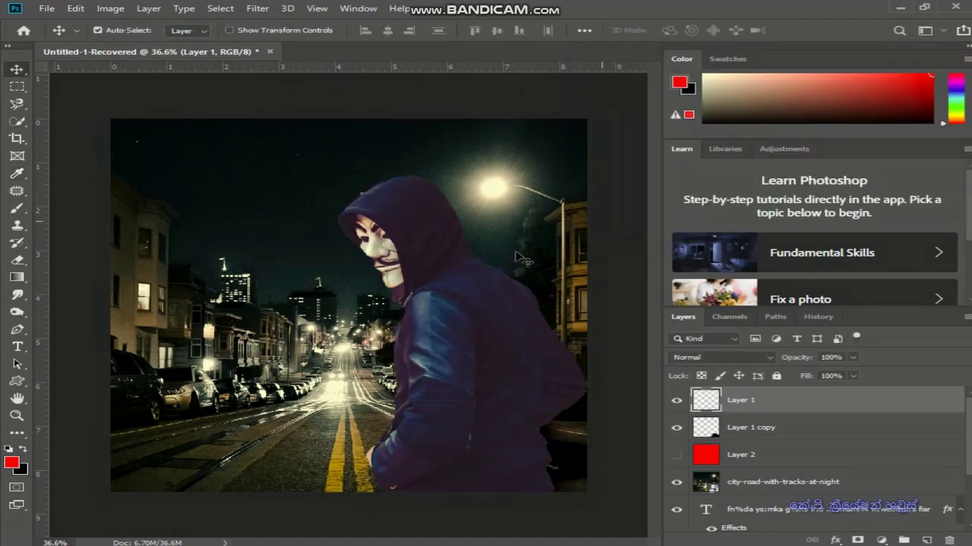
key(ctrl)
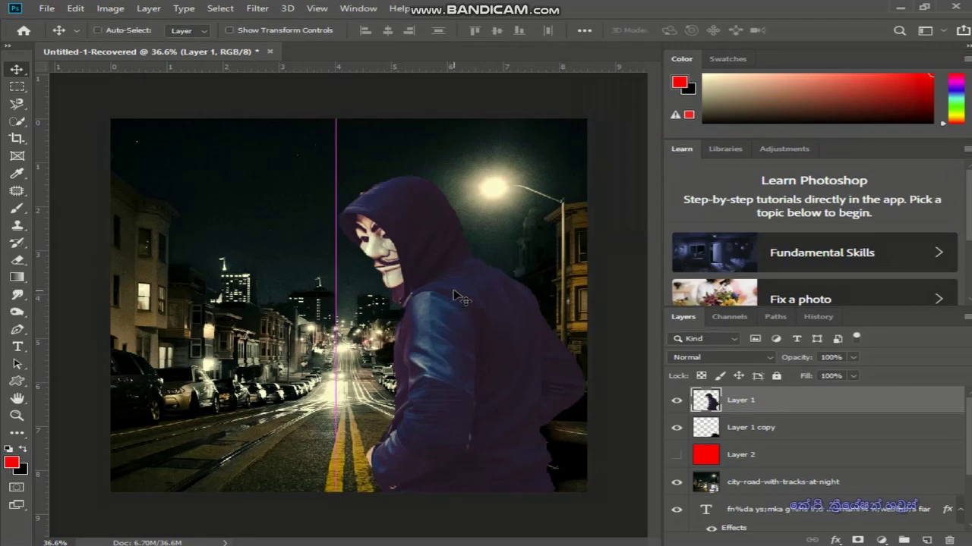
Lower the figure's Levels output white to 218
click(110, 8)
mouse_move(137, 43)
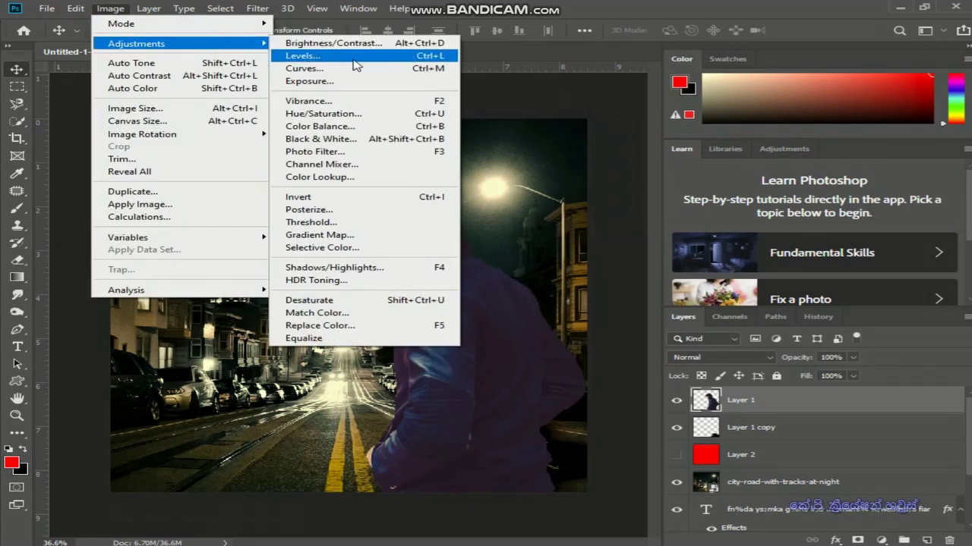
click(355, 66)
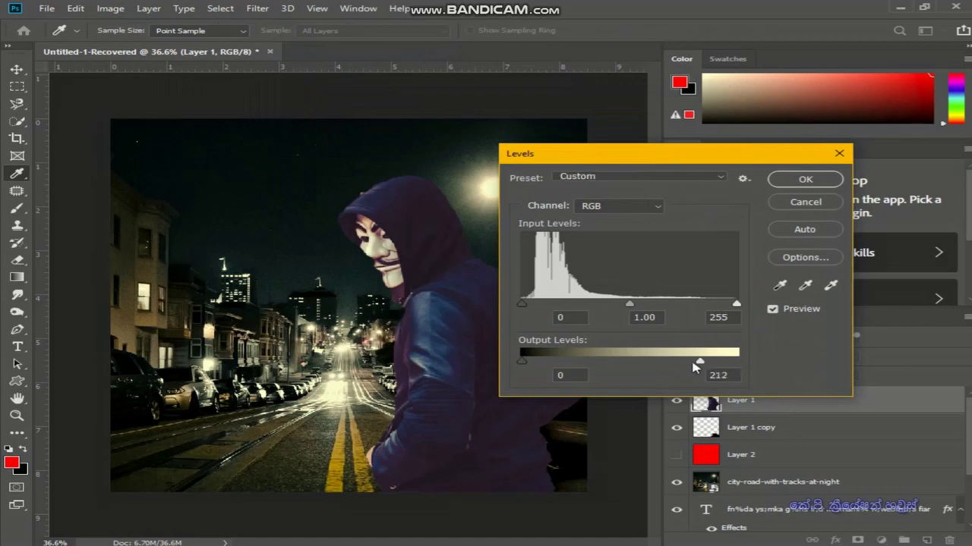
drag(693, 364, 705, 361)
mouse_move(522, 361)
mouse_down()
mouse_move(544, 363)
mouse_move(447, 364)
mouse_up()
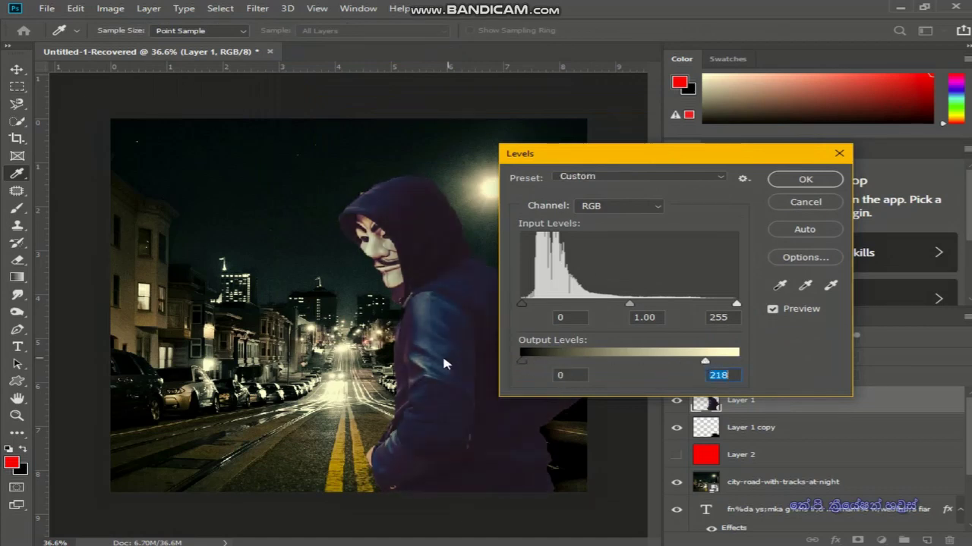
click(795, 182)
Reduce the figure's saturation with Hue/Saturation
click(108, 9)
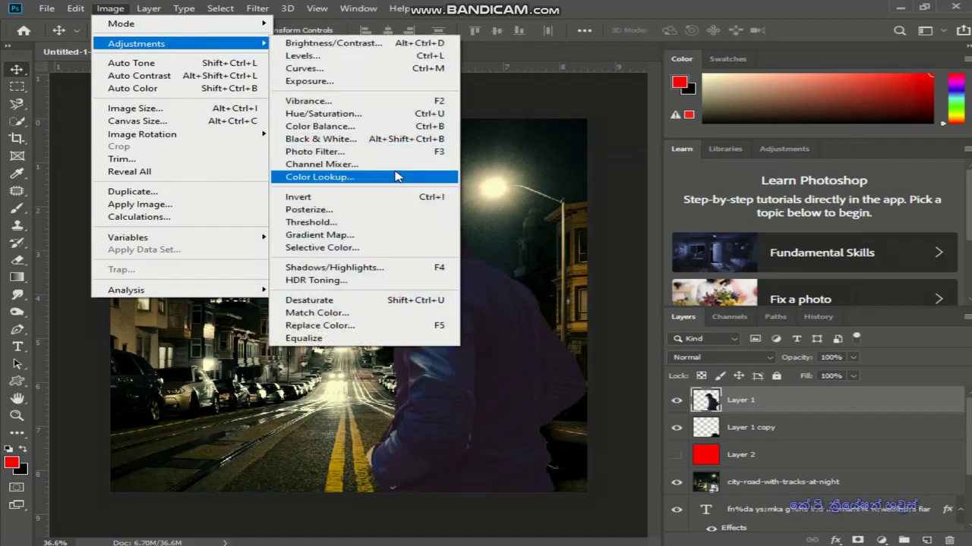
mouse_move(136, 43)
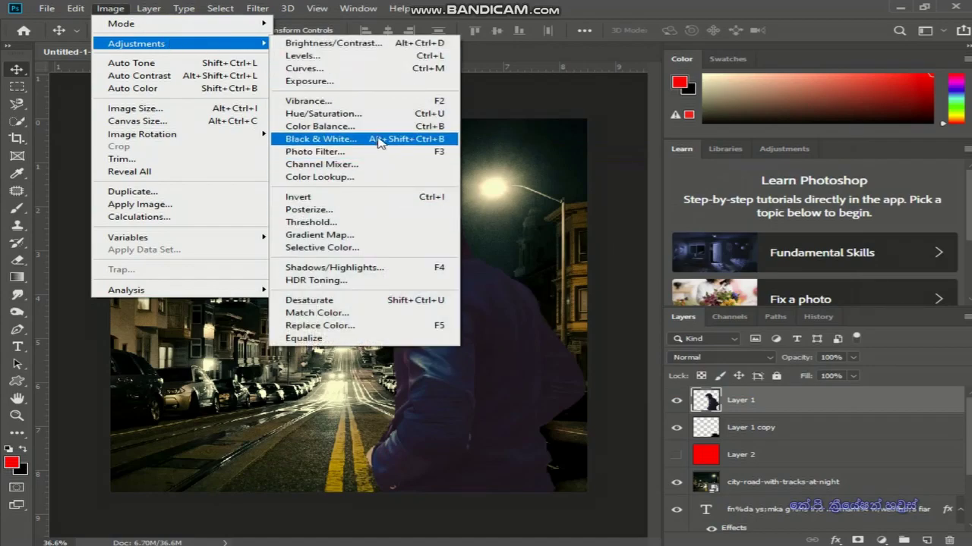
click(384, 116)
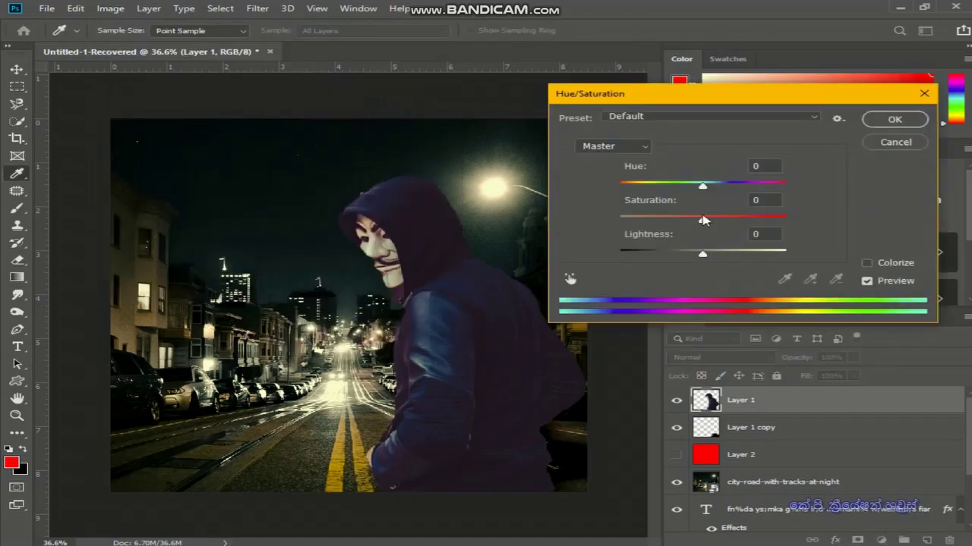
drag(752, 222, 648, 220)
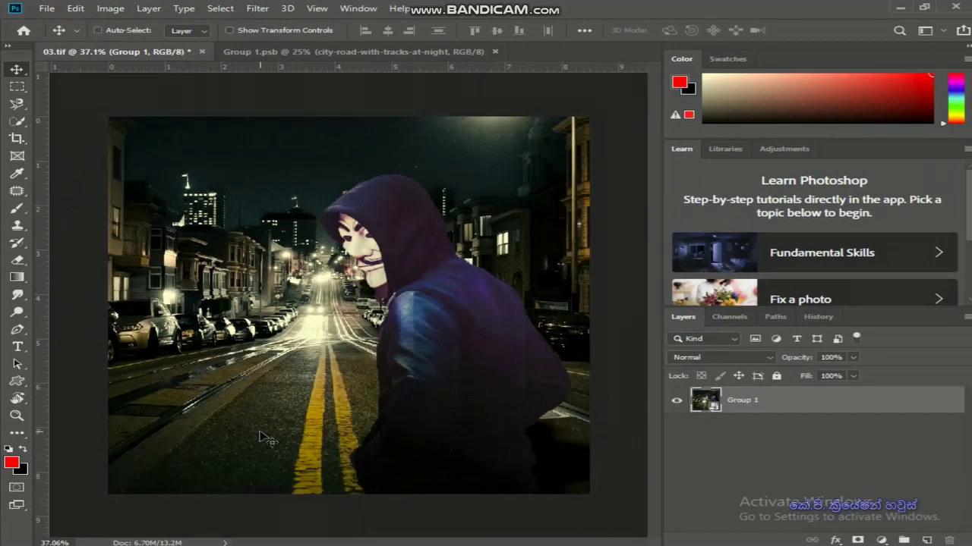
In Group 1.psb, move the street photo lower and raise its Camera Raw exposure, contrast and highlights
key(ctrl+Tab)
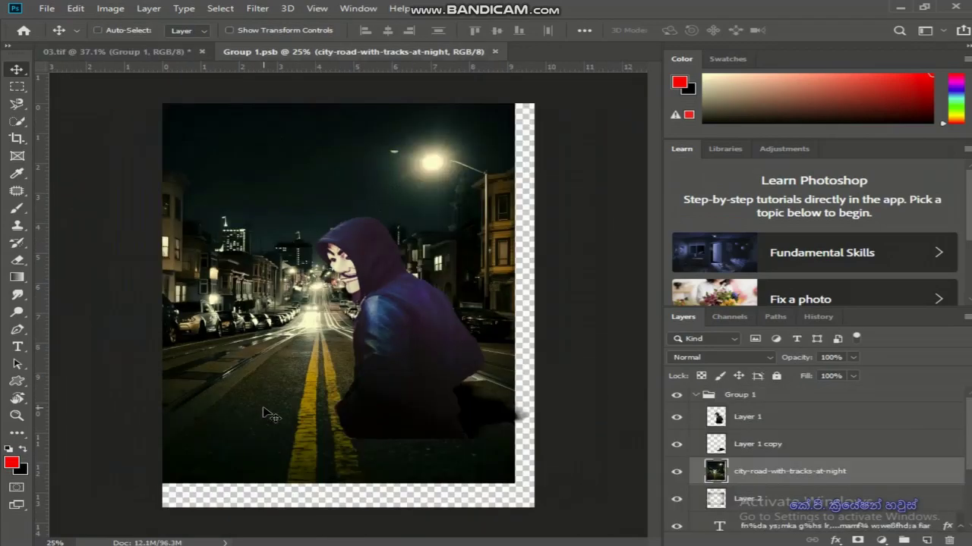
drag(260, 412, 258, 371)
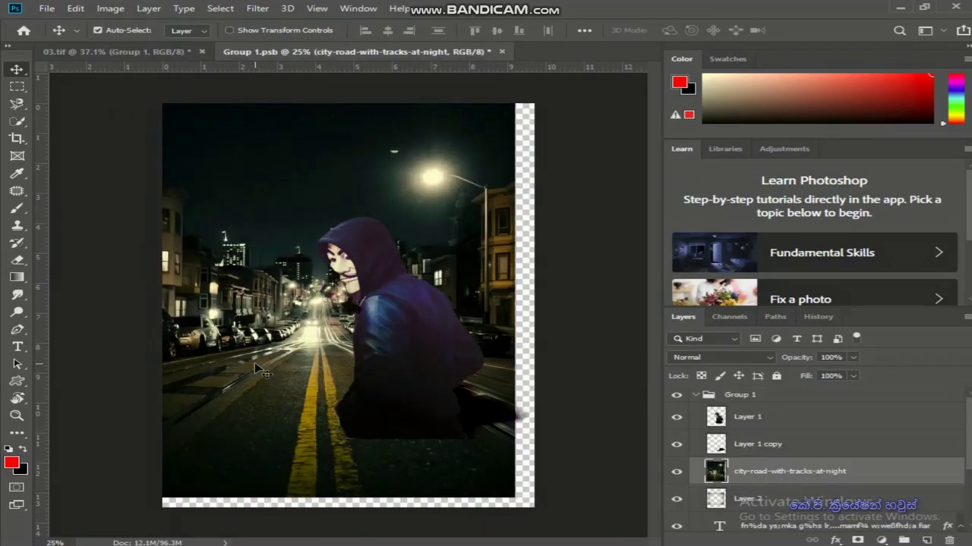
click(255, 8)
click(361, 90)
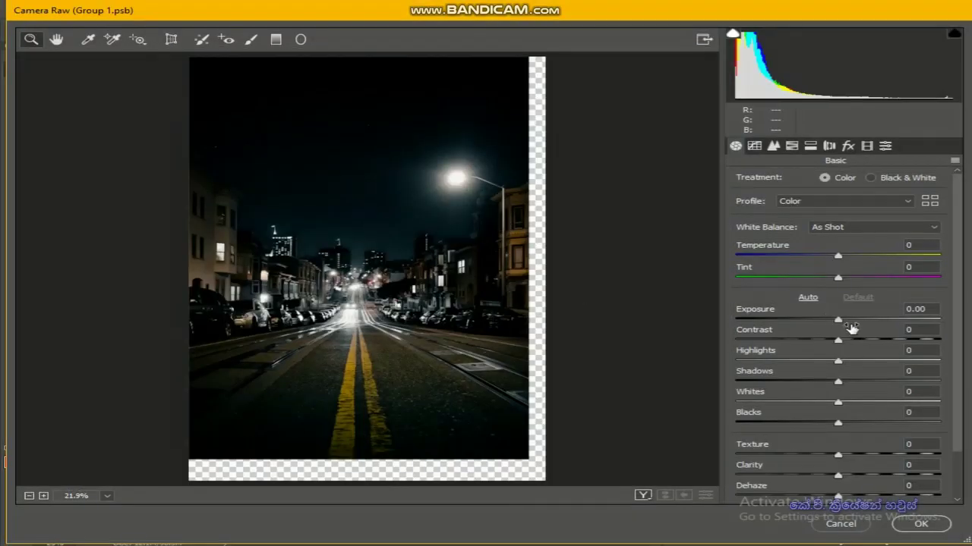
drag(857, 323, 895, 324)
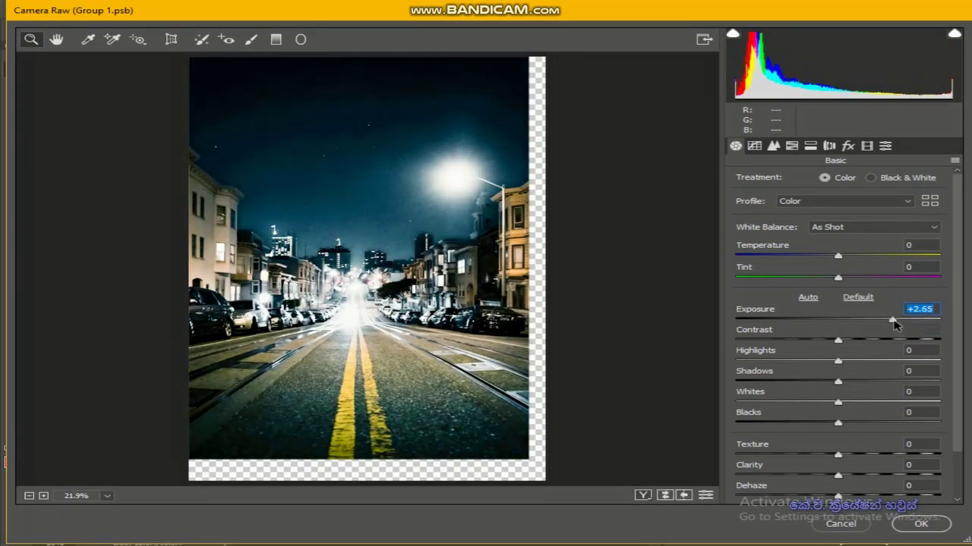
drag(838, 343, 876, 347)
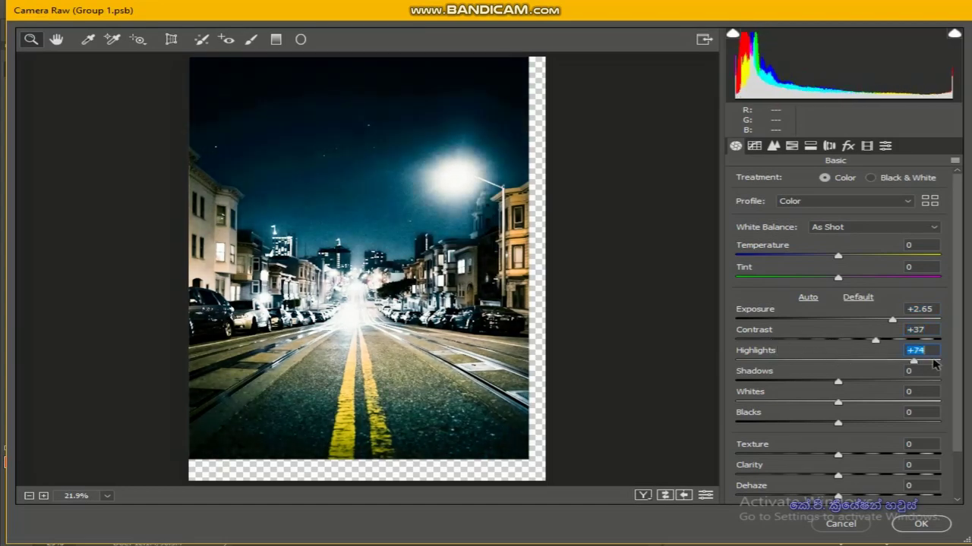
drag(934, 364, 938, 365)
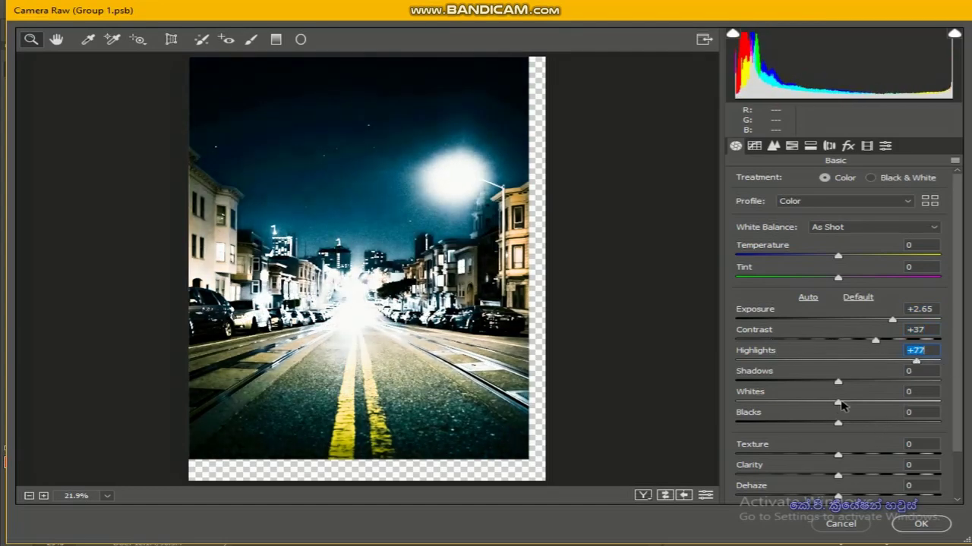
Lower the street photo's whites and blacks, and add Clarity +51 and Dehaze +28
drag(808, 408, 727, 416)
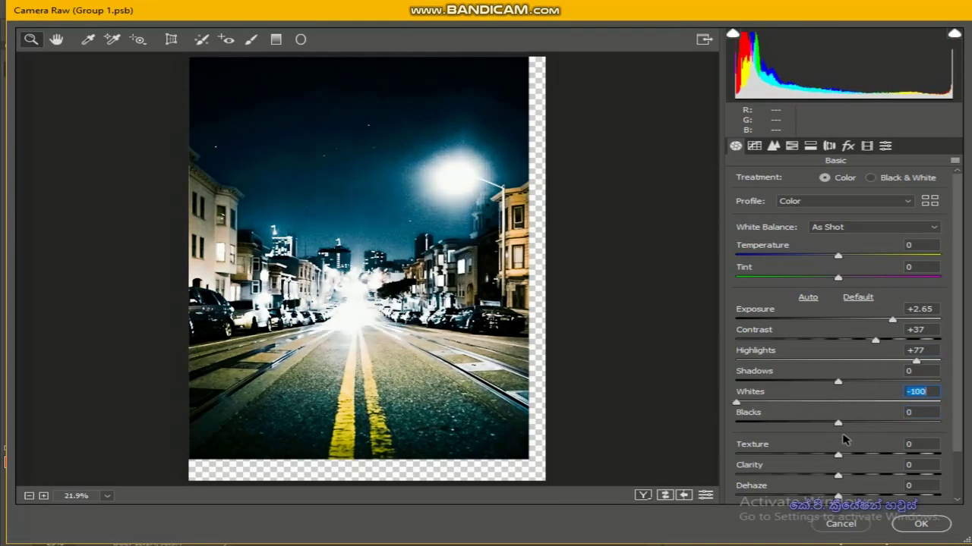
drag(838, 425, 811, 429)
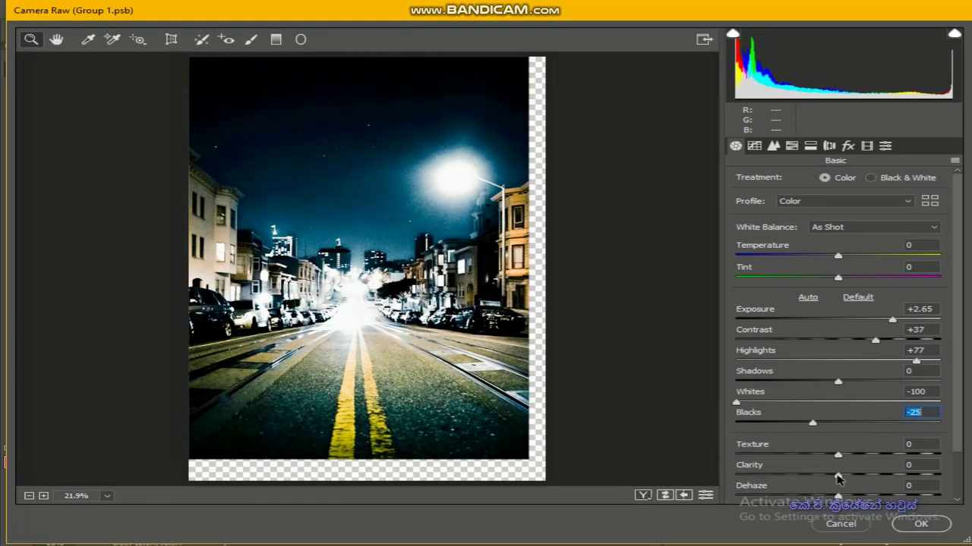
drag(838, 476, 891, 476)
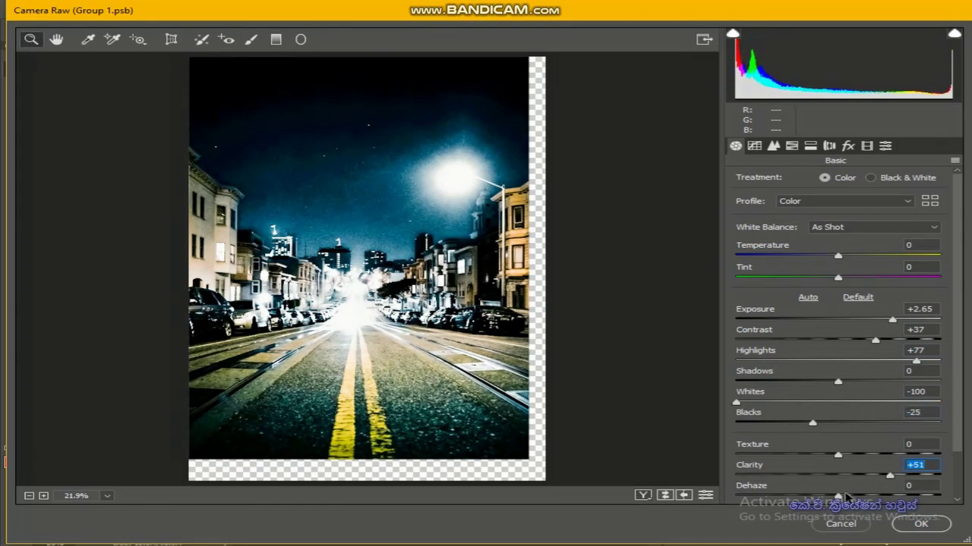
drag(838, 496, 884, 496)
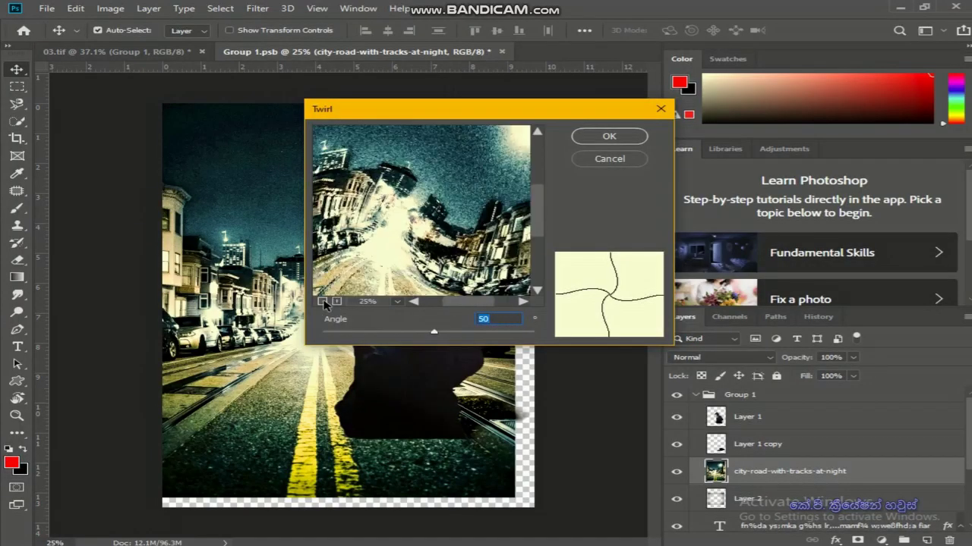
Apply a gentler Twirl to the street and save Group 1.psb so 03.tif updates
drag(436, 336, 447, 337)
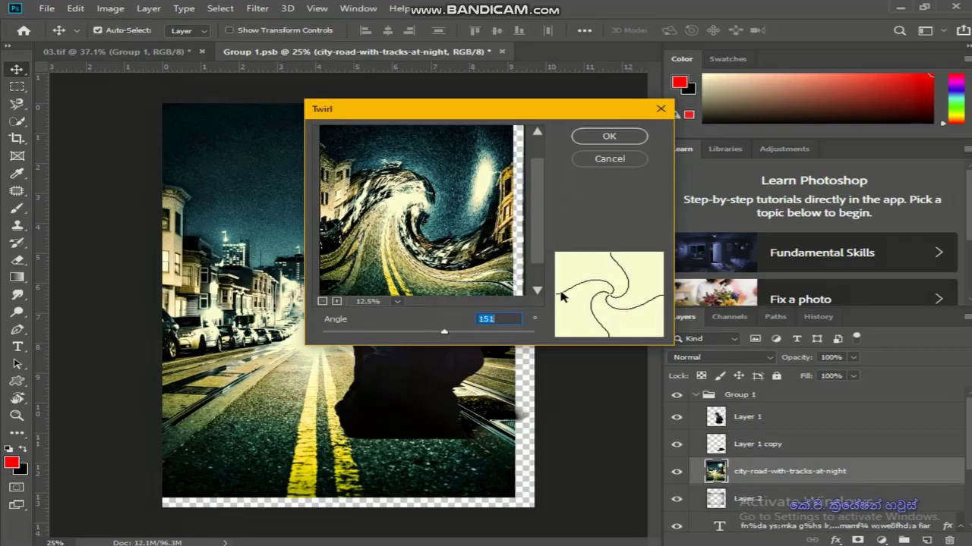
drag(444, 336, 434, 336)
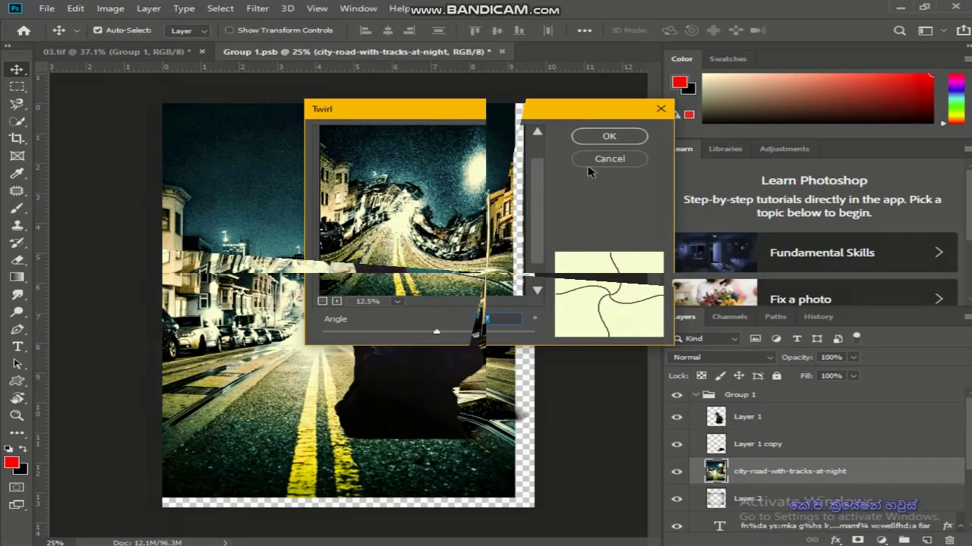
click(609, 136)
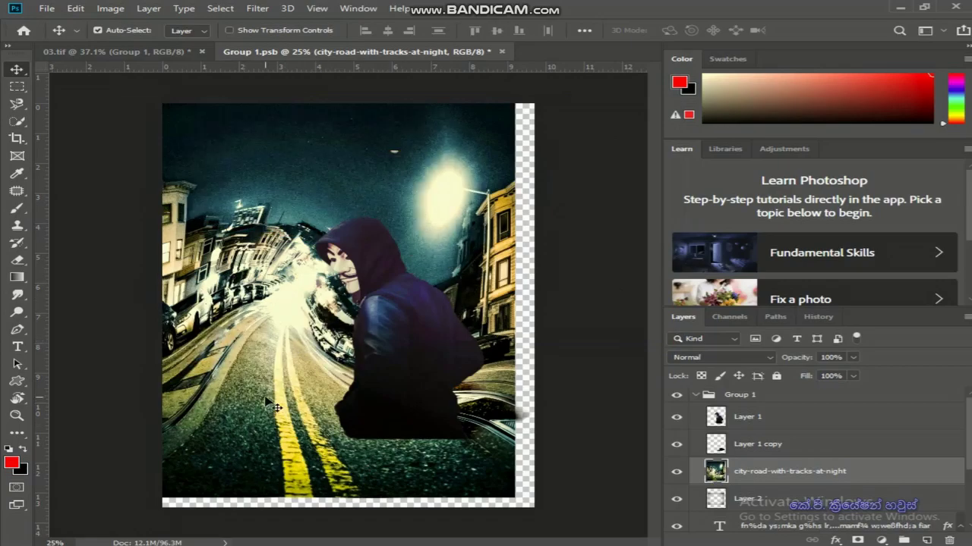
key(ctrl+s)
key(ctrl+Tab)
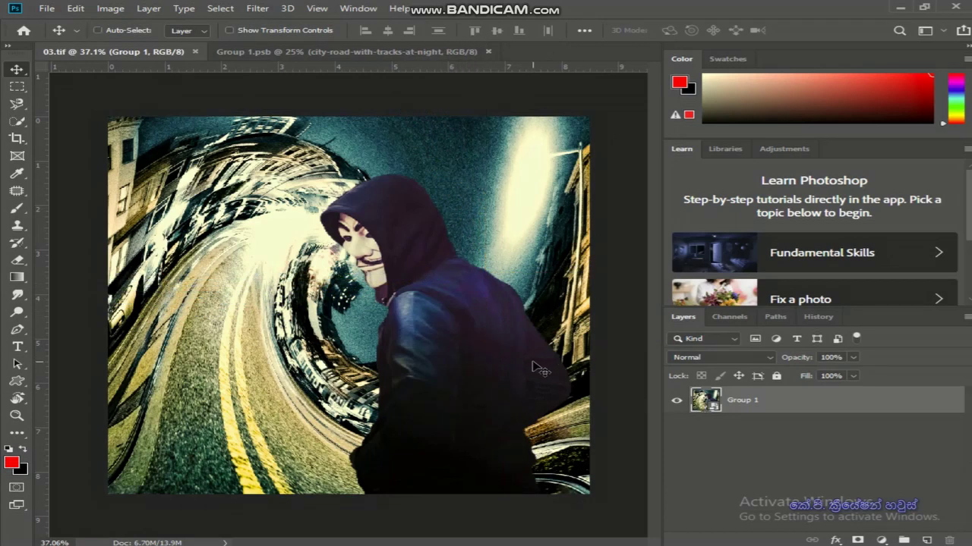
key(ctrl+Tab)
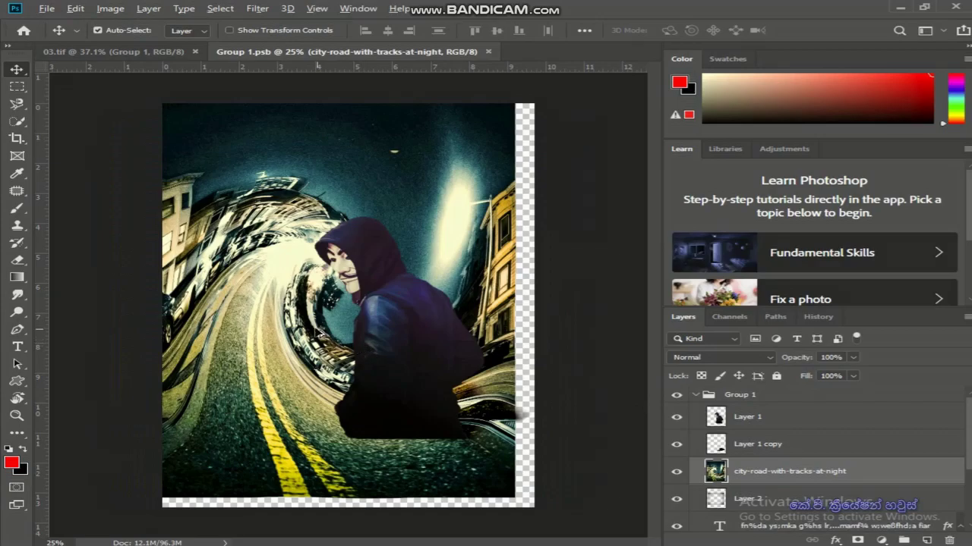
scroll(318, 334, up, 2)
scroll(253, 227, up, 1)
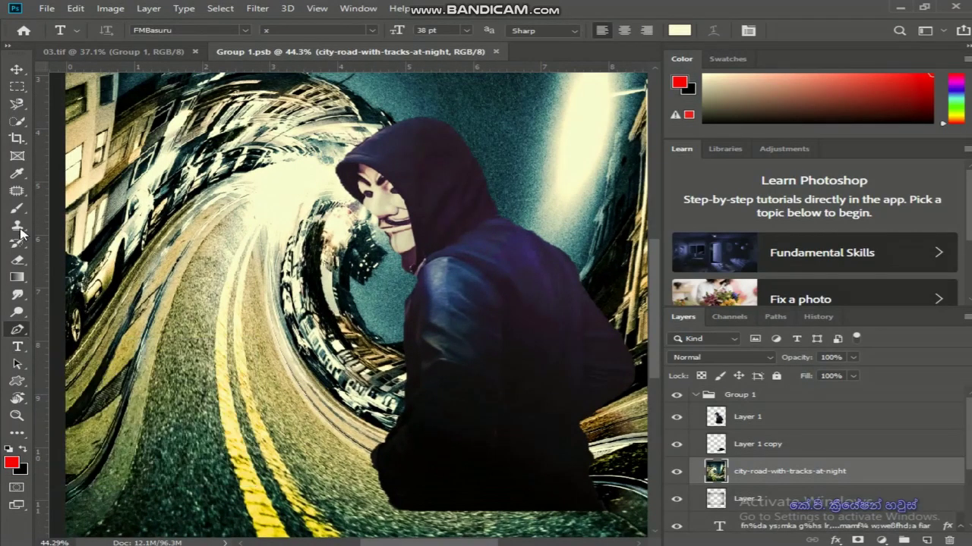
Draw a closed pen path curving along the hood to the image's left corners
click(17, 329)
drag(385, 122, 421, 100)
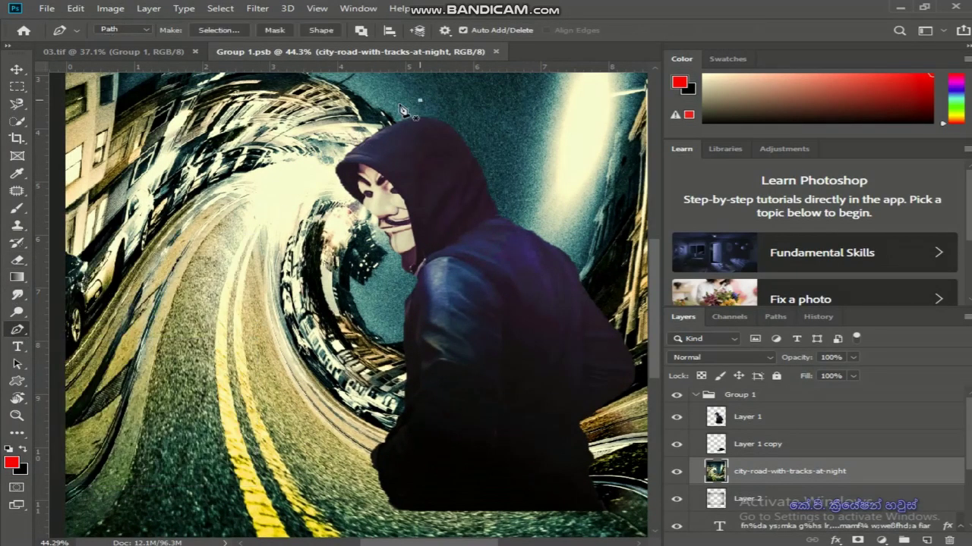
mouse_move(335, 195)
mouse_down()
mouse_move(370, 236)
mouse_move(341, 202)
mouse_up()
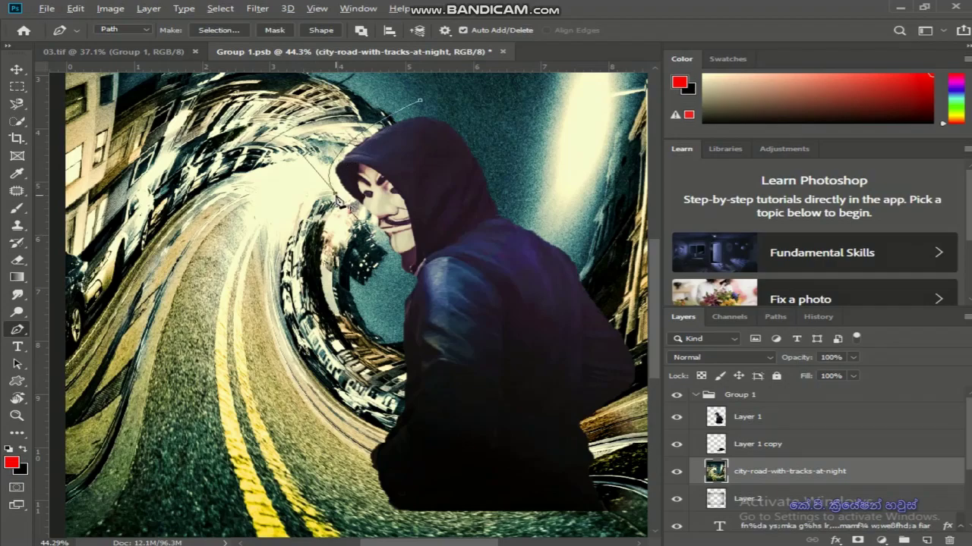
drag(377, 259, 388, 275)
drag(345, 442, 353, 481)
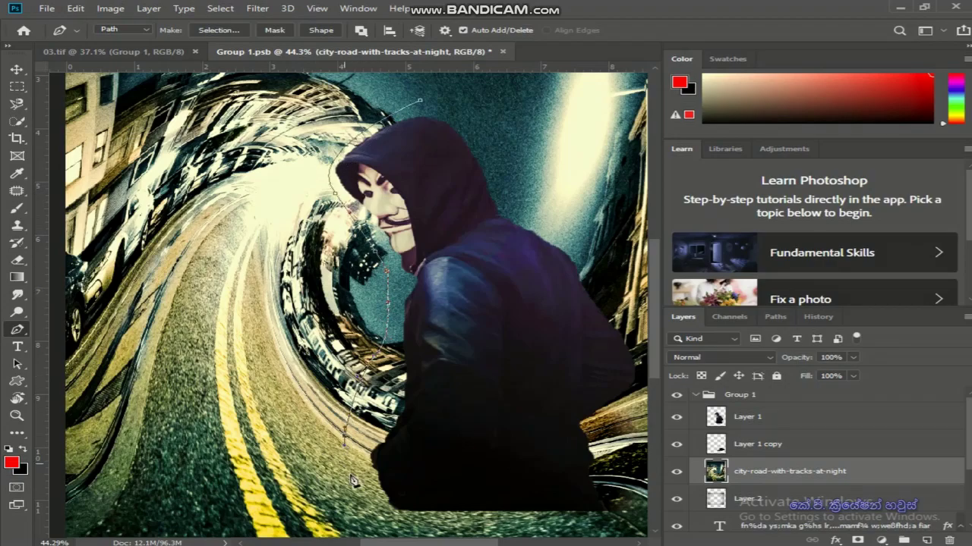
click(73, 516)
click(72, 100)
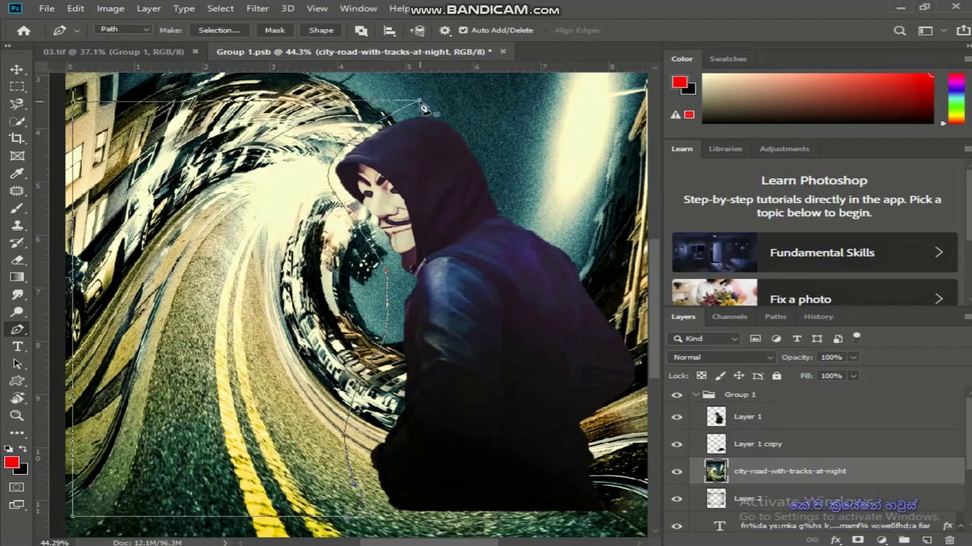
click(18, 349)
Start a text block inside the drawn path and set the text colour to bright green
click(78, 106)
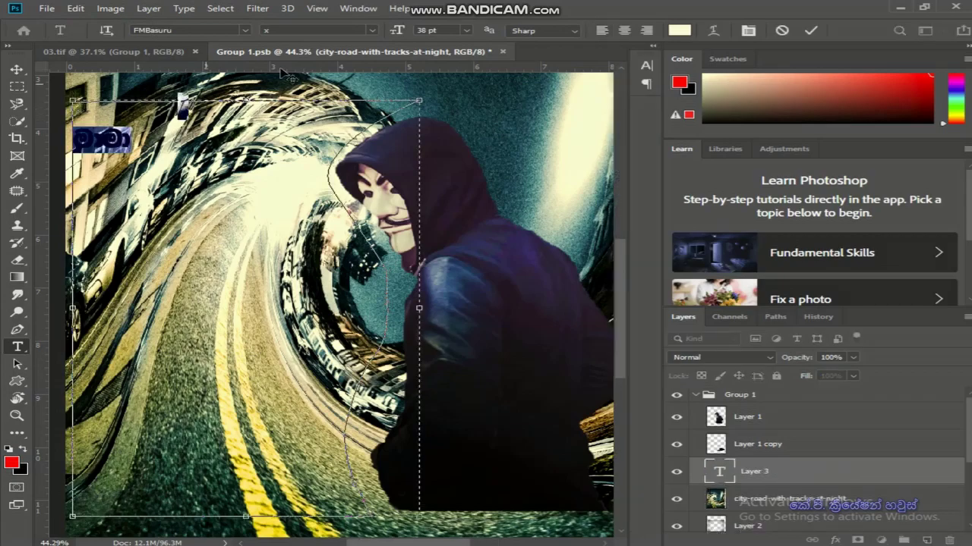
click(677, 30)
click(762, 243)
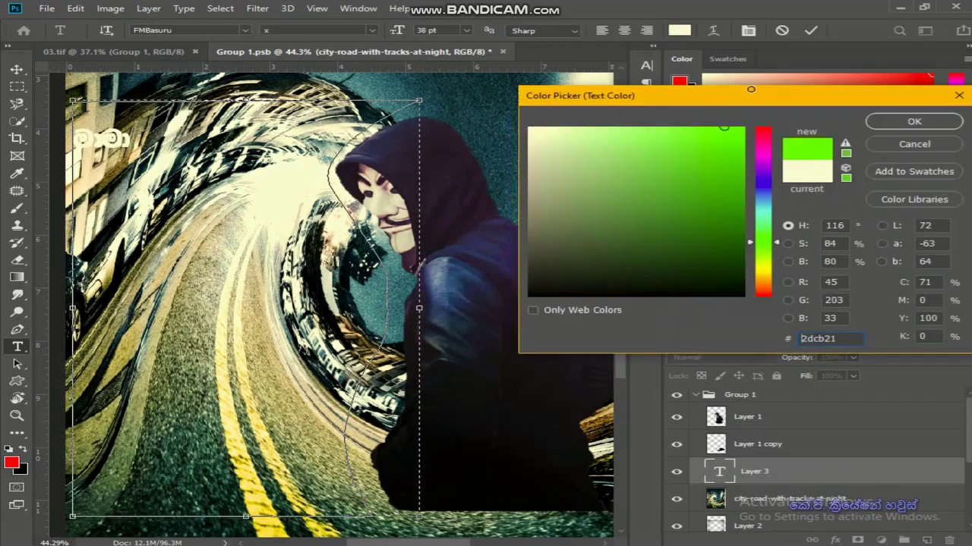
click(728, 140)
click(913, 122)
Set the font to FMGemunu, commit the verse, and nudge the text block slightly upward
click(246, 31)
click(361, 169)
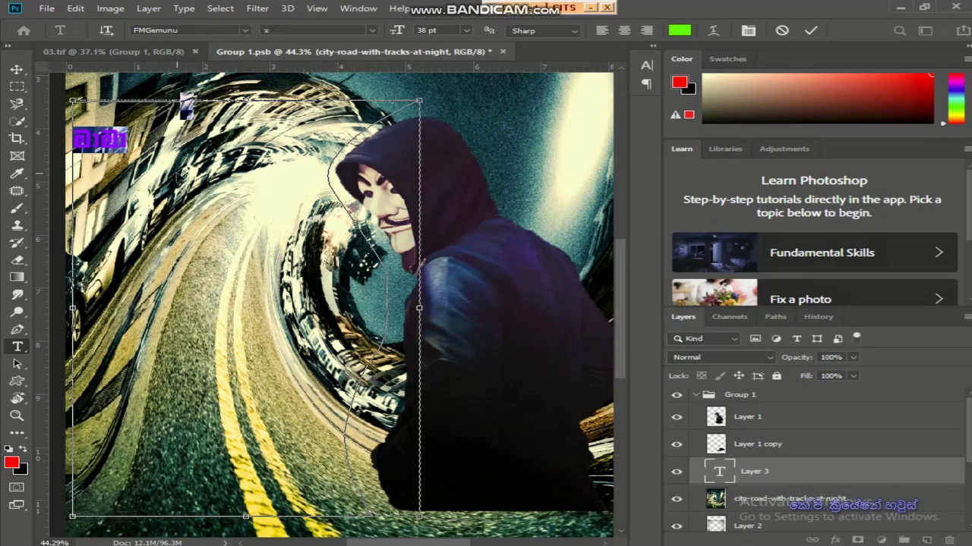
key(ctrl+Return)
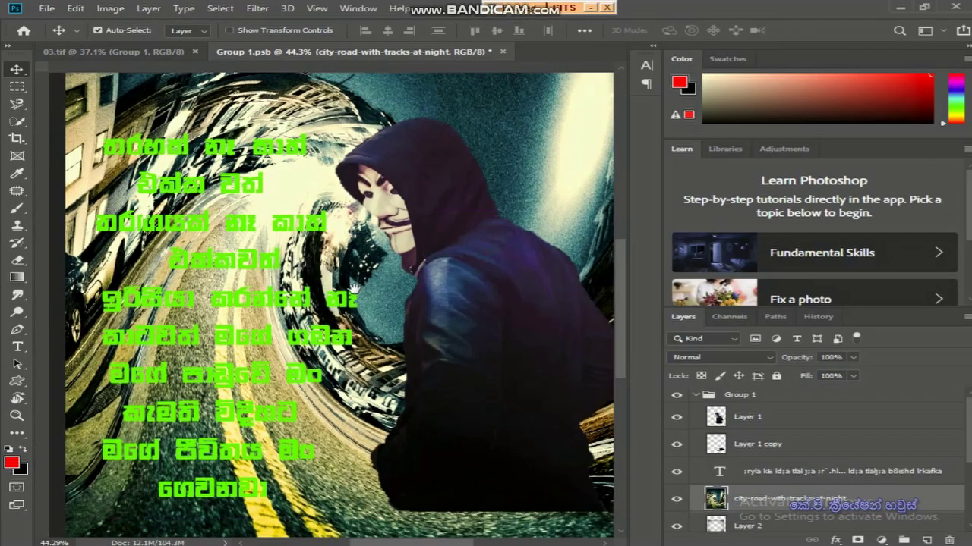
drag(365, 289, 351, 288)
key(ctrl+r)
drag(175, 189, 177, 180)
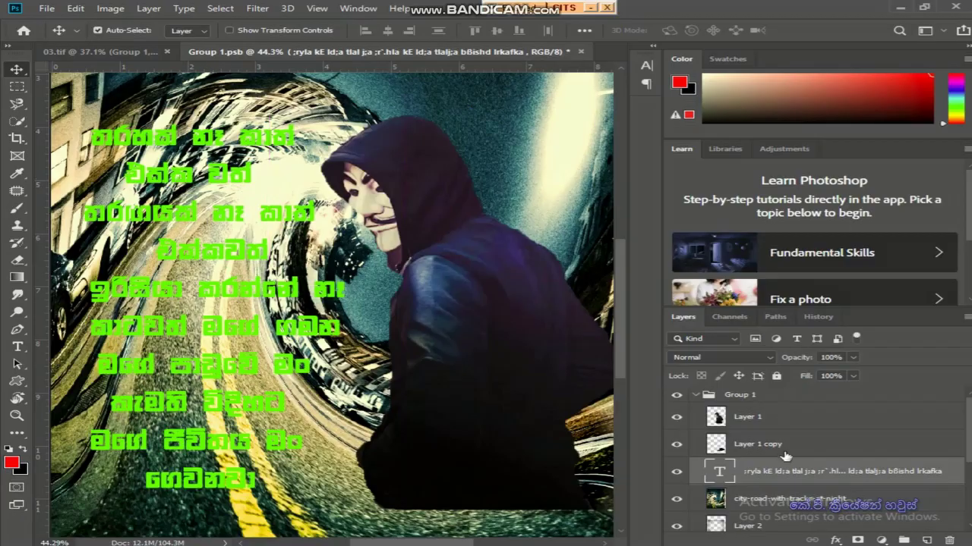
Open the text layer's blending options and add a drop shadow, discarding a trial bevel
right_click(765, 474)
click(592, 18)
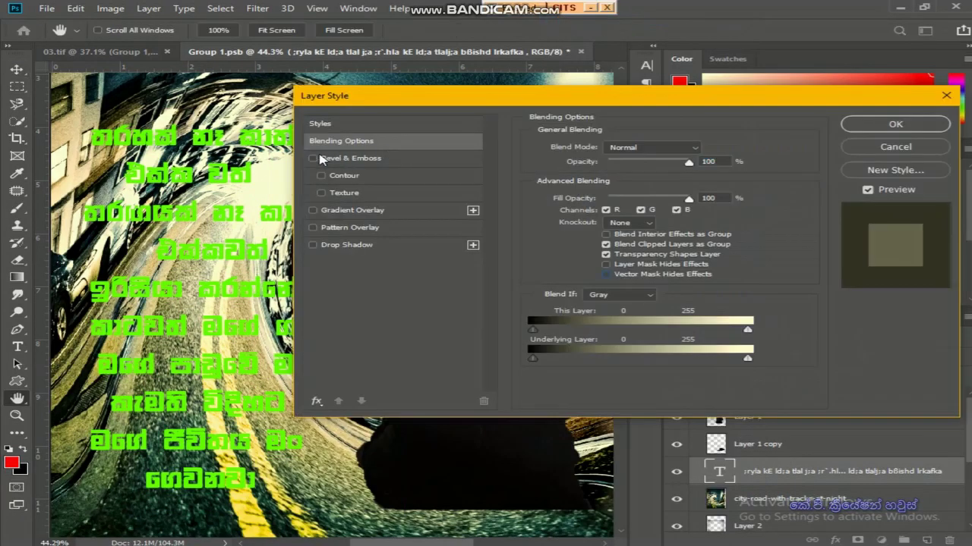
click(312, 158)
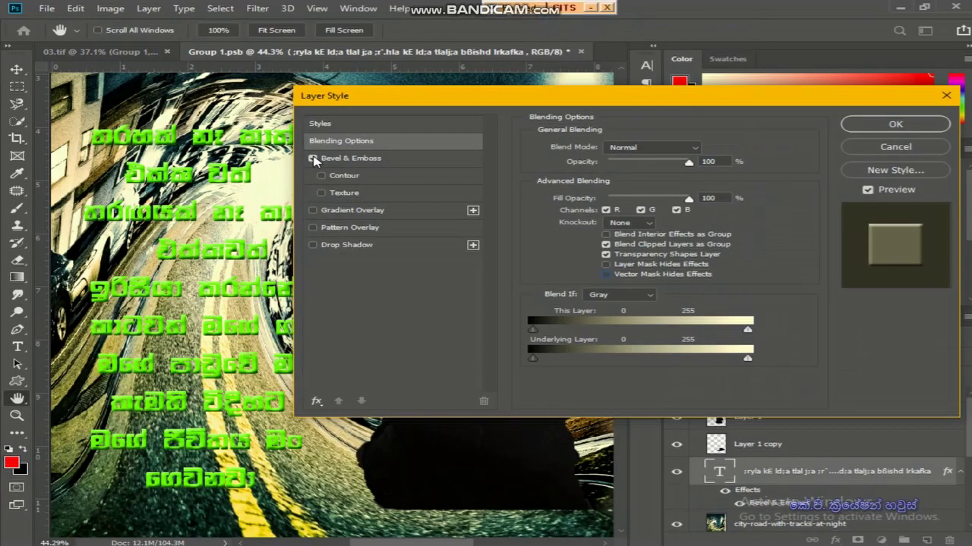
click(312, 158)
click(313, 245)
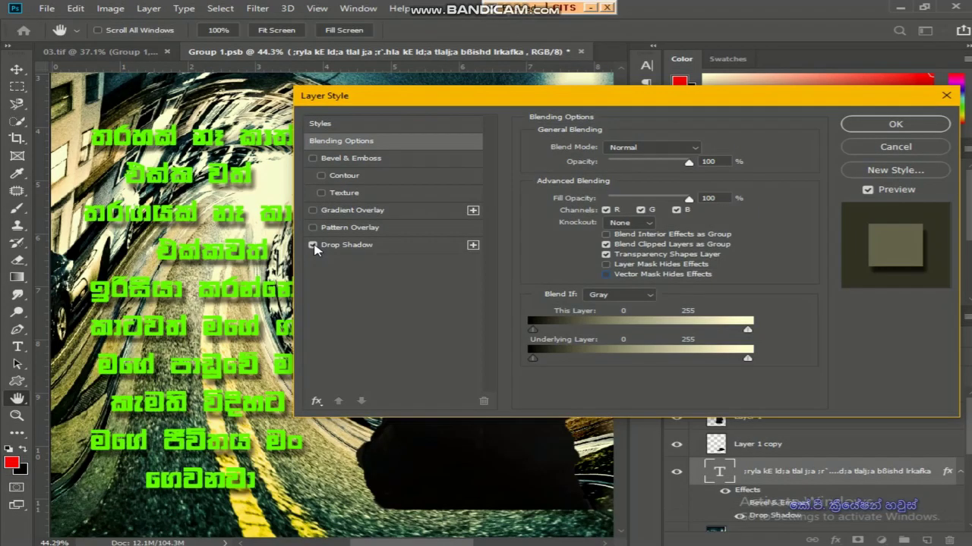
Tune the drop shadow to 73% opacity, a small spread, falling from the upper left
click(350, 246)
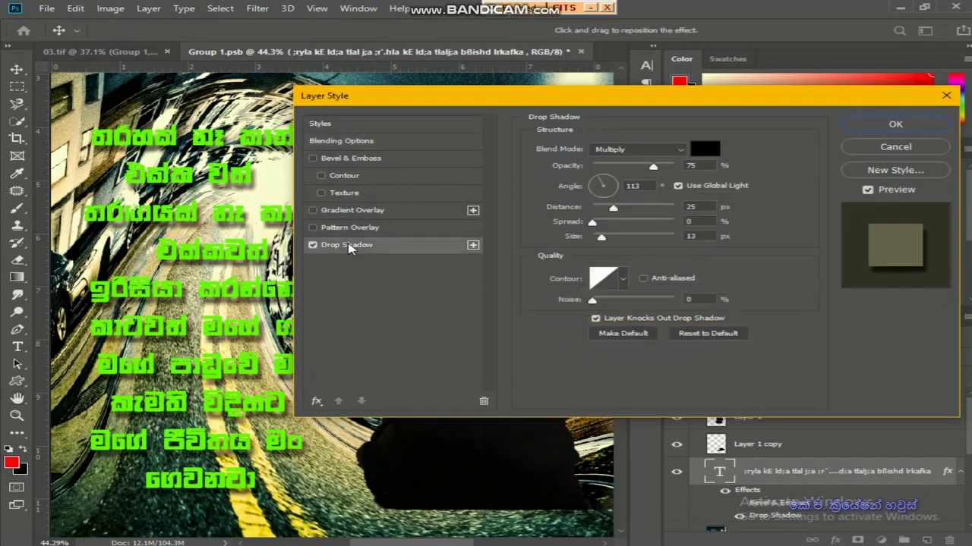
drag(652, 168, 641, 171)
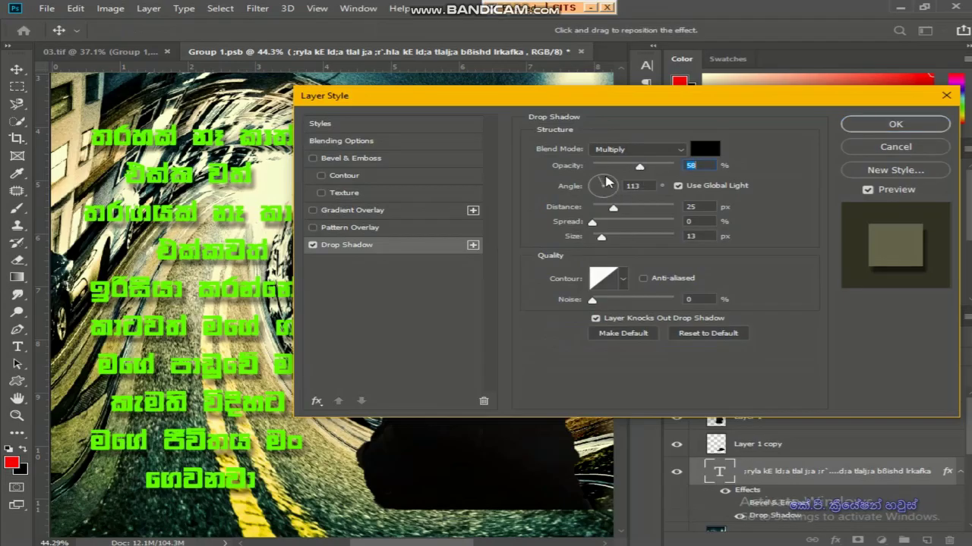
drag(607, 182, 611, 183)
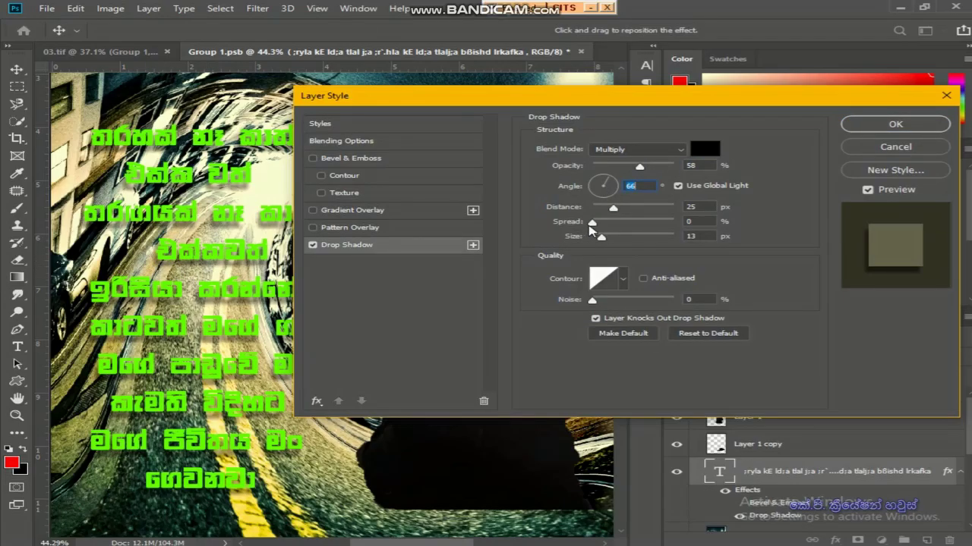
drag(592, 223, 651, 224)
drag(640, 168, 651, 168)
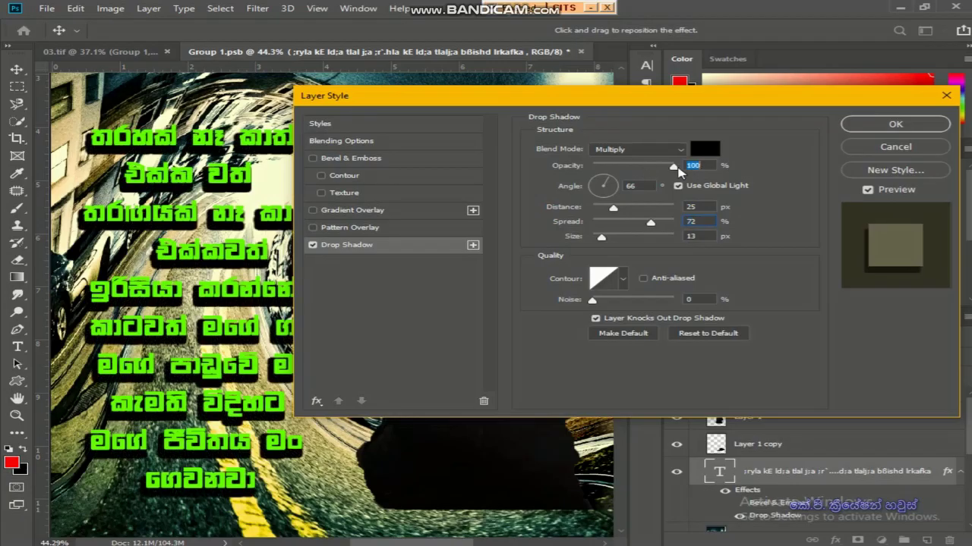
click(611, 191)
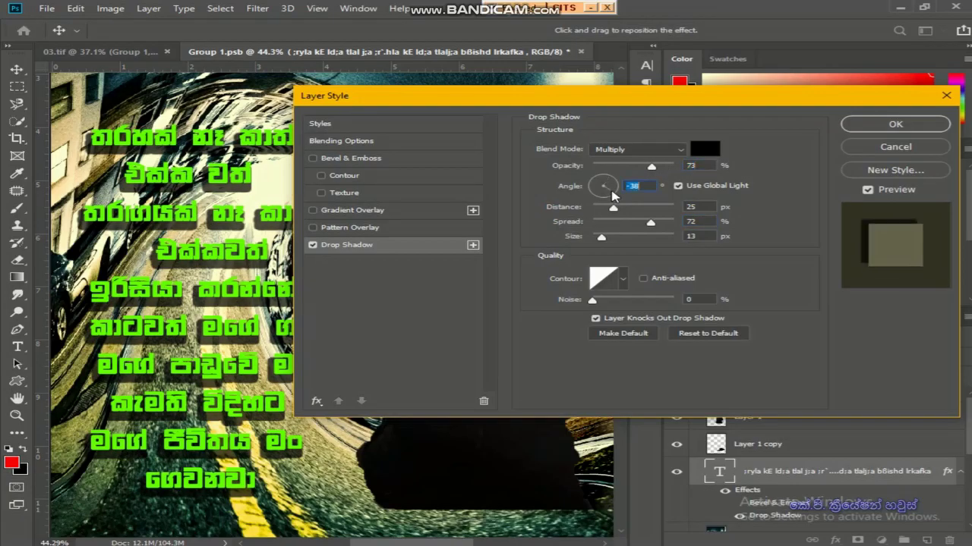
drag(605, 189, 590, 183)
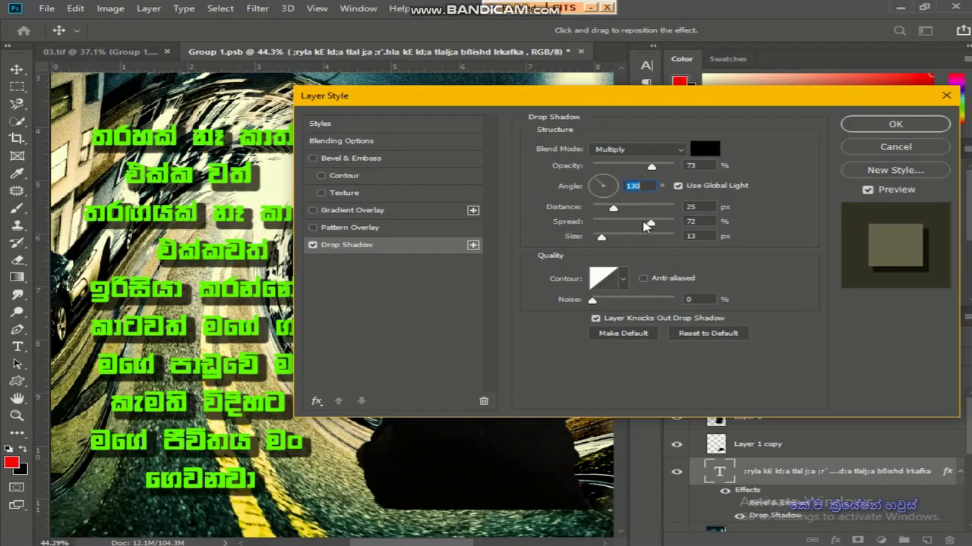
mouse_move(651, 225)
mouse_down()
mouse_move(599, 227)
mouse_move(611, 208)
mouse_up()
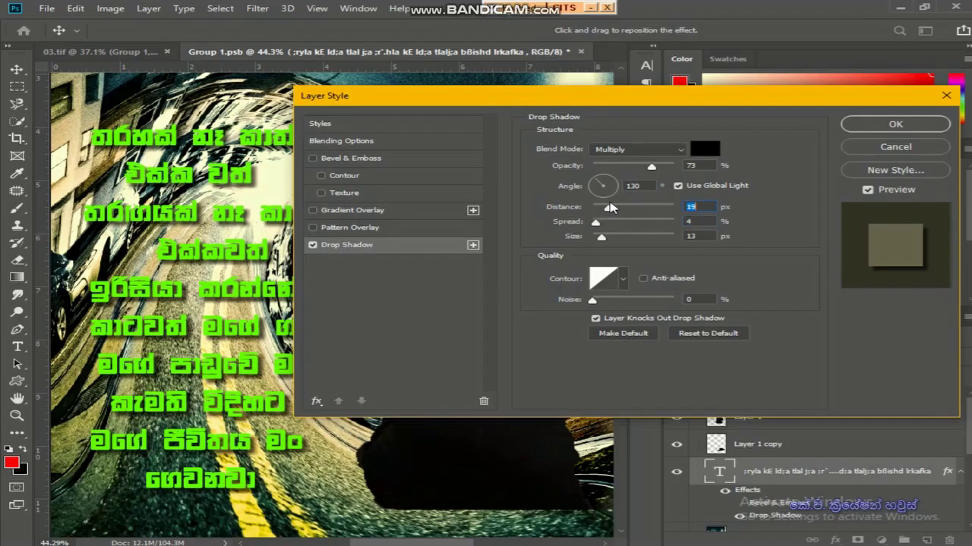
Add a 10 px black stroke positioned outside the letters and apply the layer style
click(342, 140)
click(316, 401)
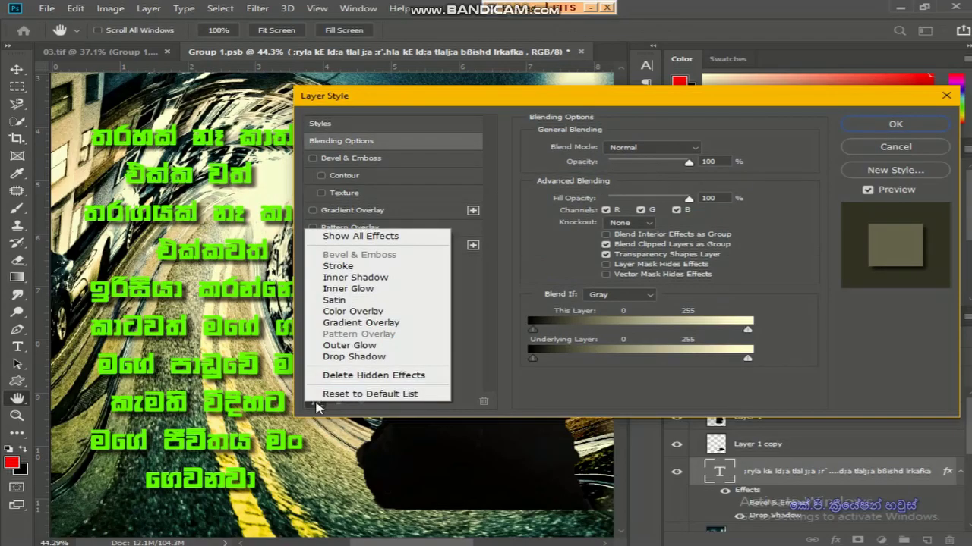
click(384, 265)
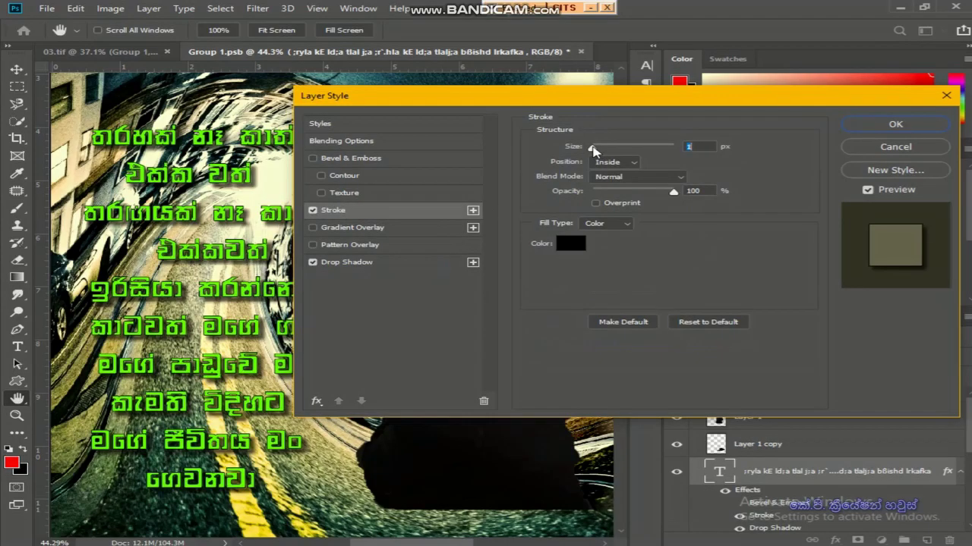
click(614, 162)
click(606, 173)
drag(592, 147, 602, 149)
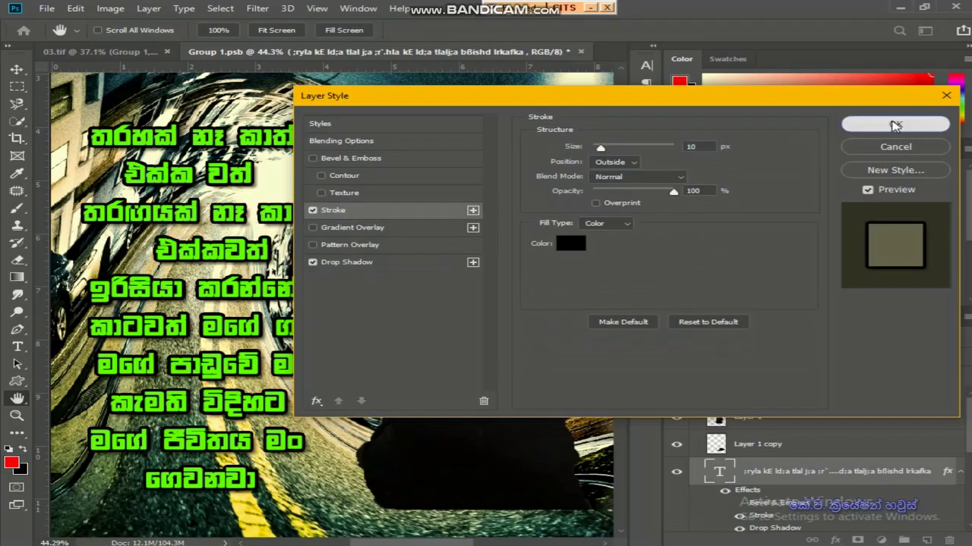
click(892, 124)
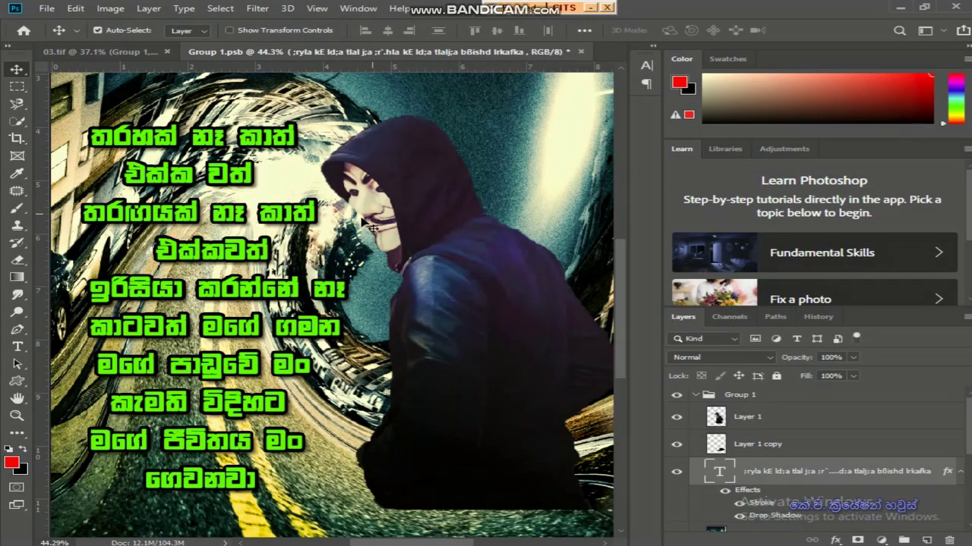
Append '...' to the last text line and set it in Arial Narrow
key(t)
click(376, 479)
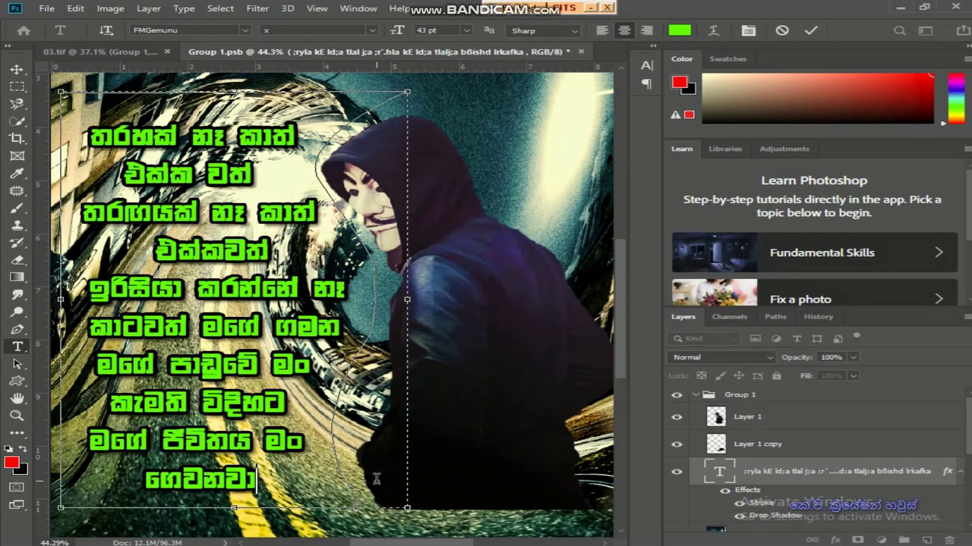
text(...)
key(shift+Left)
key(shift+Left)
key(shift+Left)
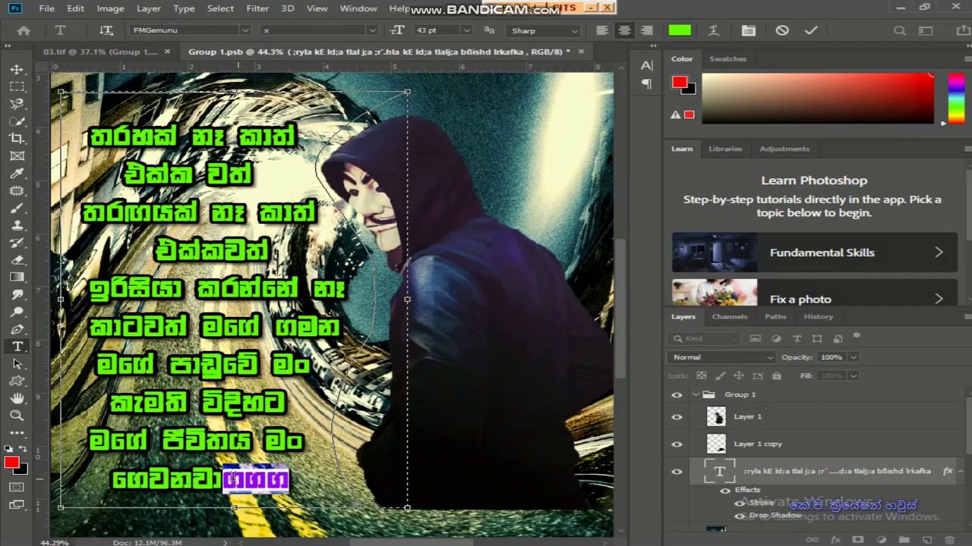
click(180, 34)
text(Arial Narrow)
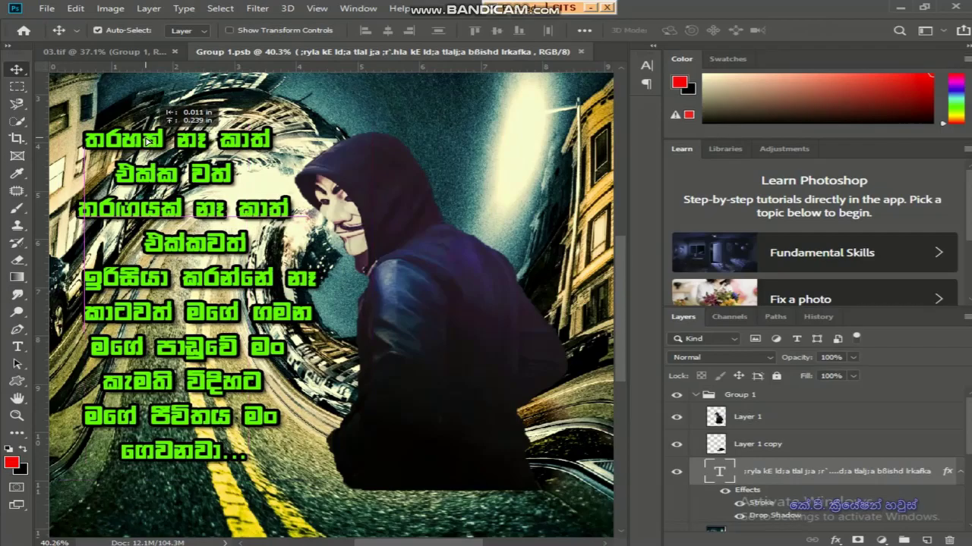
Move the hooded figure and the Sinhala text block up slightly and save
drag(424, 258, 423, 243)
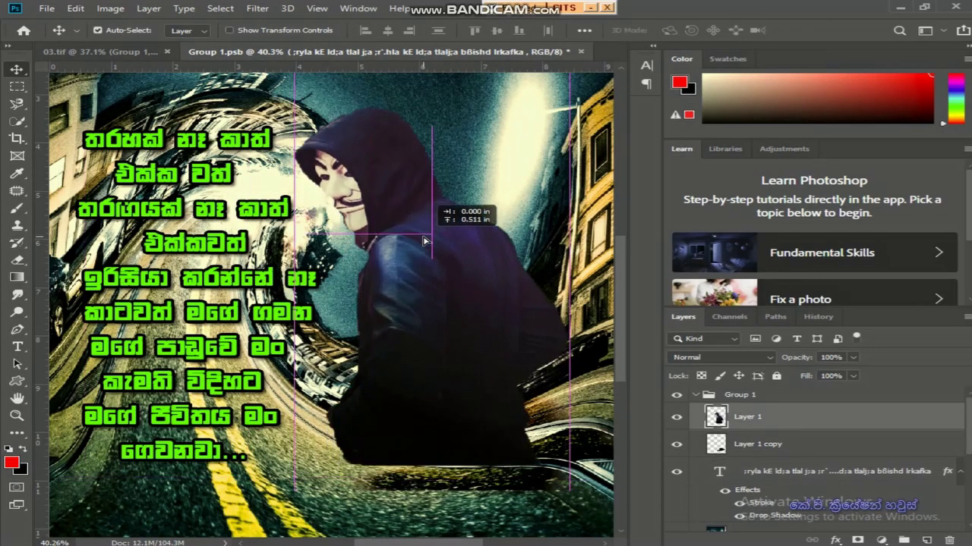
drag(163, 183, 165, 183)
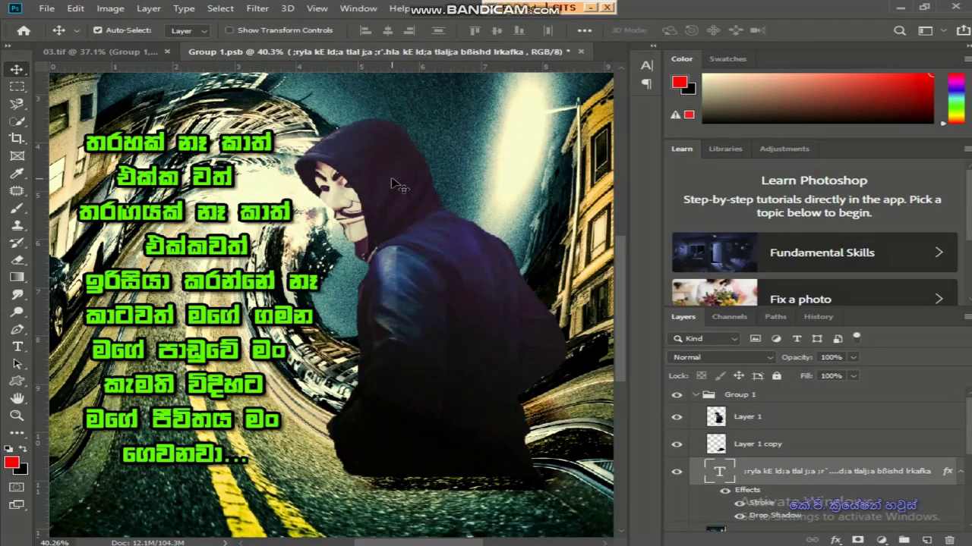
key(ctrl+s)
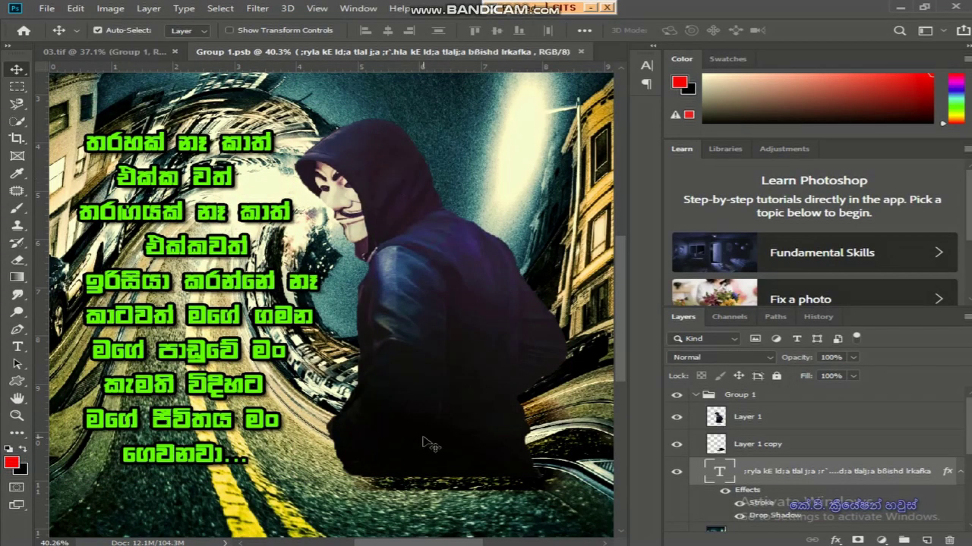
Shift Layer 1 copy up-left, stretch the hooded figure slightly taller, and save again
click(438, 491)
drag(438, 491, 403, 478)
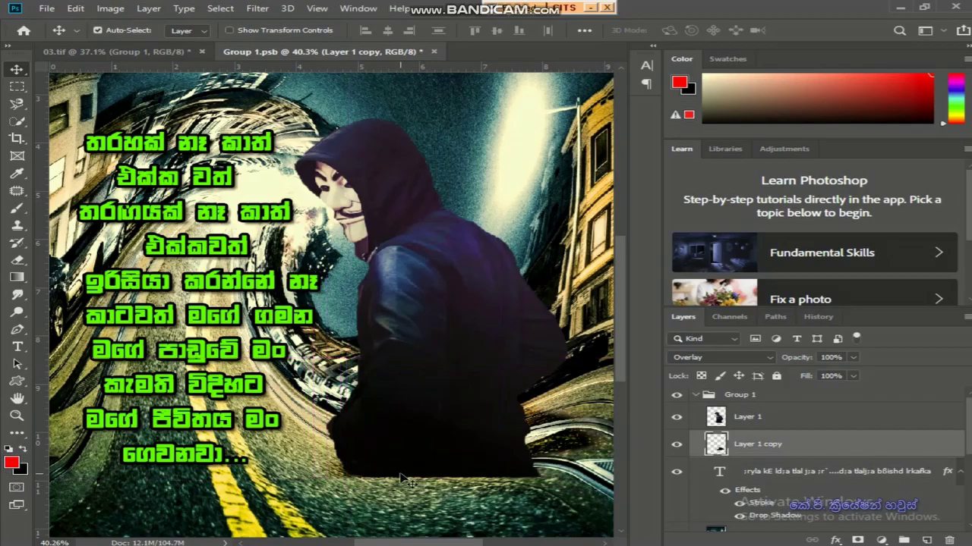
click(464, 480)
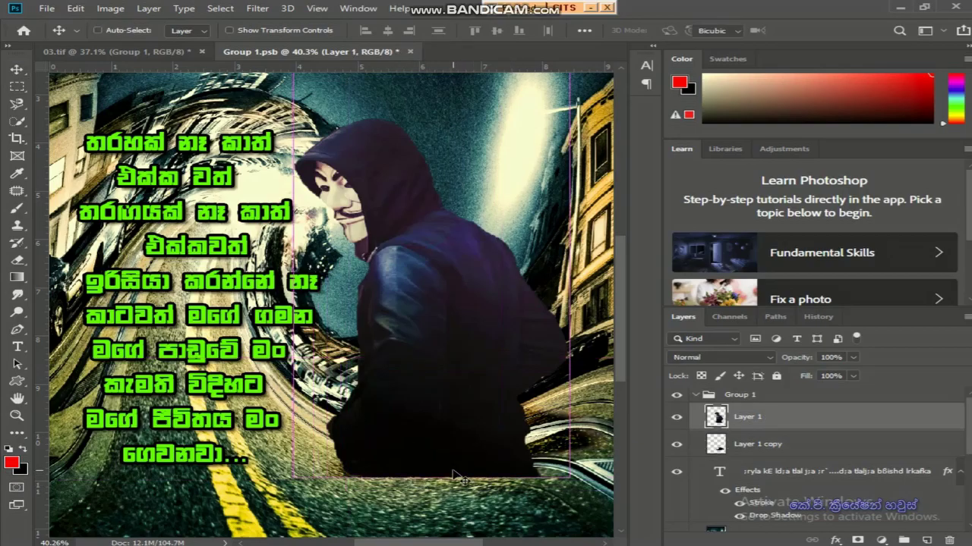
key(ctrl+t)
mouse_move(432, 483)
mouse_down()
mouse_move(430, 501)
mouse_move(438, 470)
mouse_up()
key(Return)
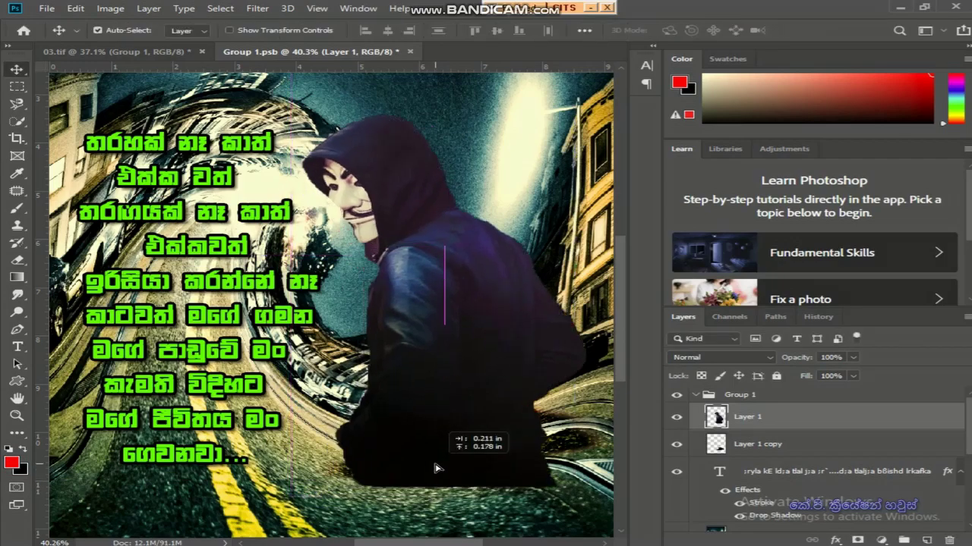
key(ctrl+s)
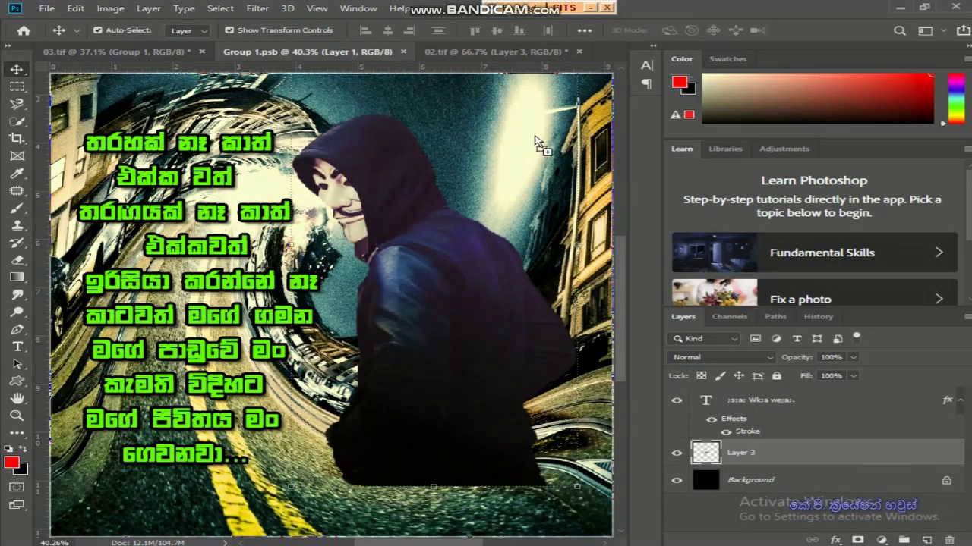
Bring the Real Talk logo into the composite, shrinking it and shifting it left
drag(127, 54, 532, 144)
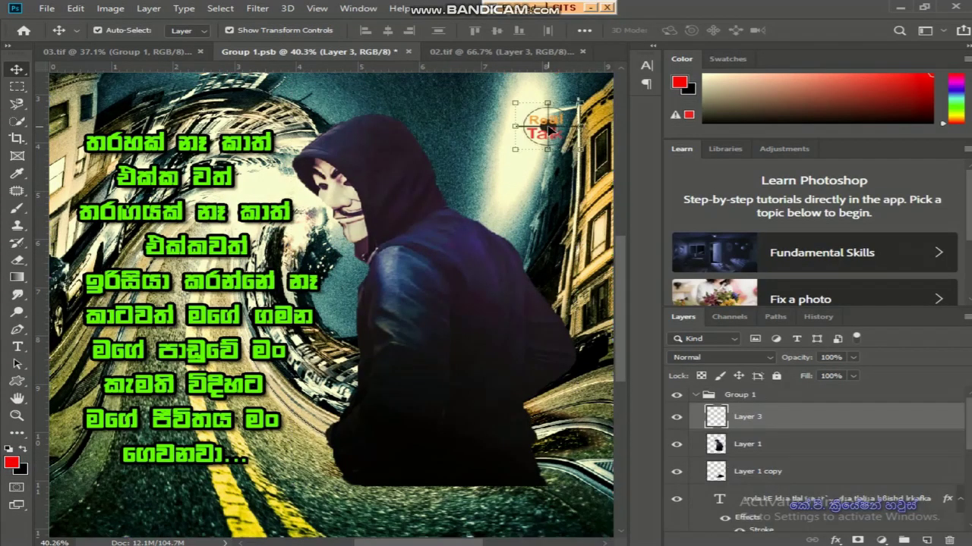
key(ctrl+t)
drag(481, 172, 464, 182)
key(Return)
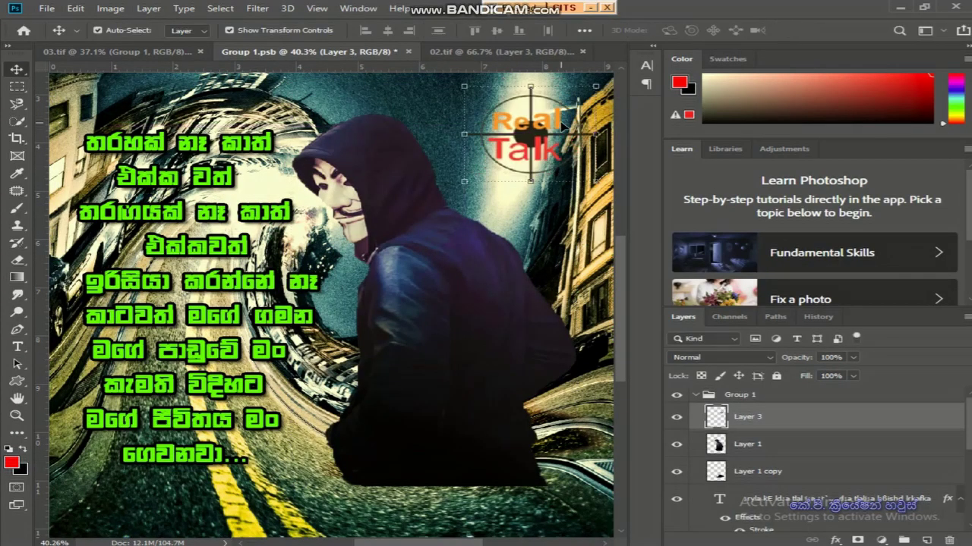
Drag the white Sinhala caption from 02.tif into the composite below the figure and save
click(543, 223)
click(501, 51)
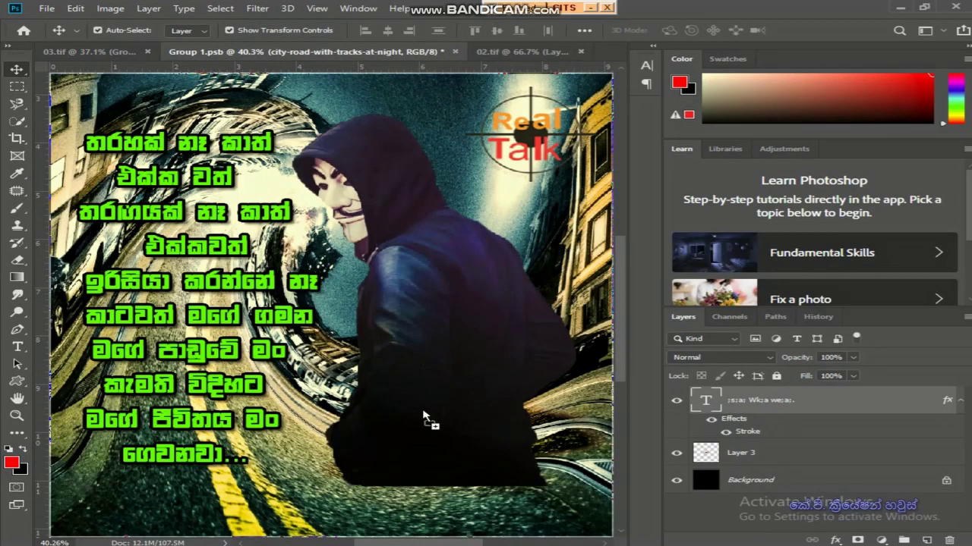
drag(405, 313, 459, 465)
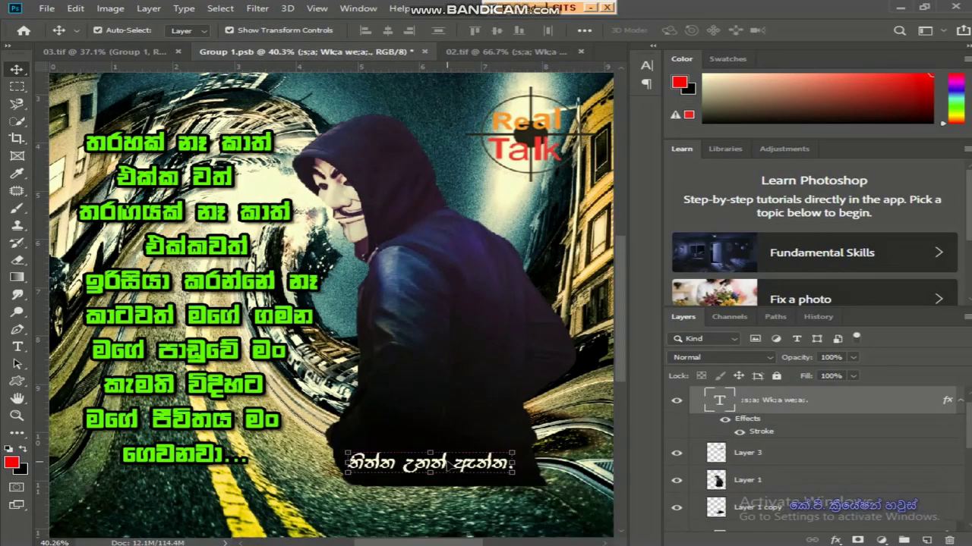
key(ctrl+s)
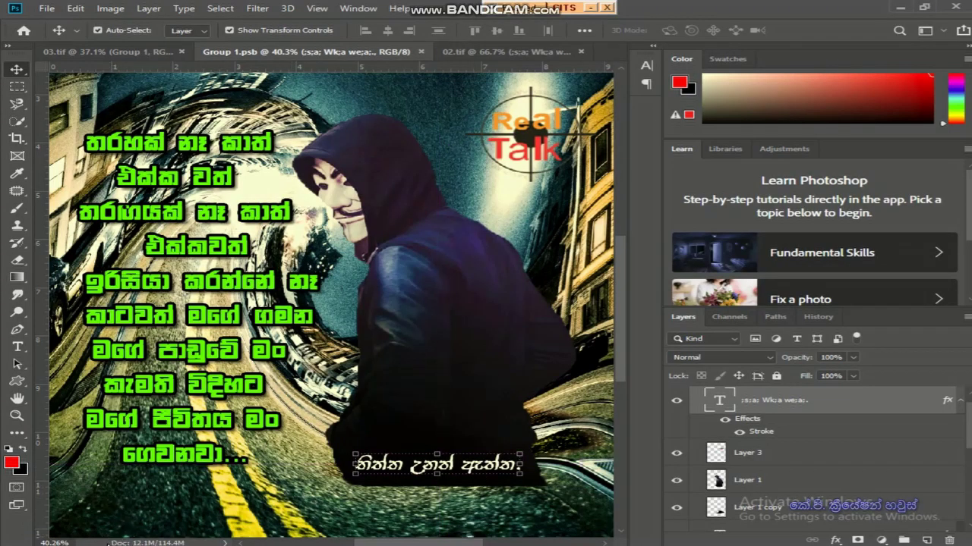
Save the composite as JPEG '03.jpg' with matte None at Maximum quality 12
click(46, 8)
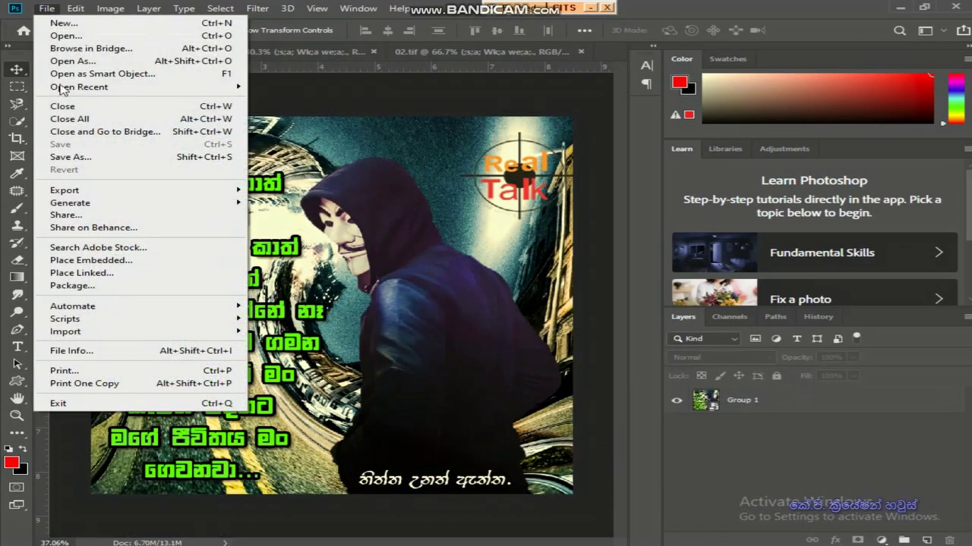
click(76, 157)
click(448, 409)
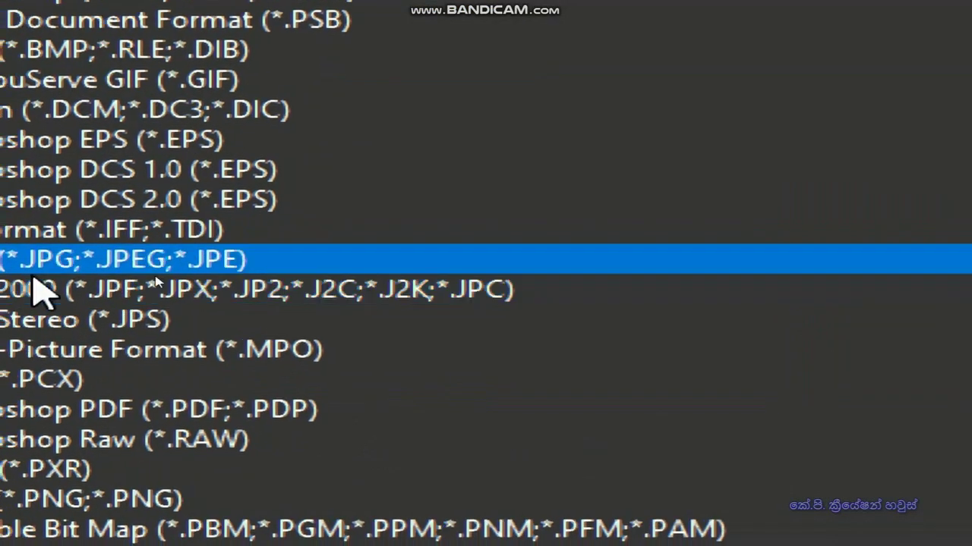
click(359, 257)
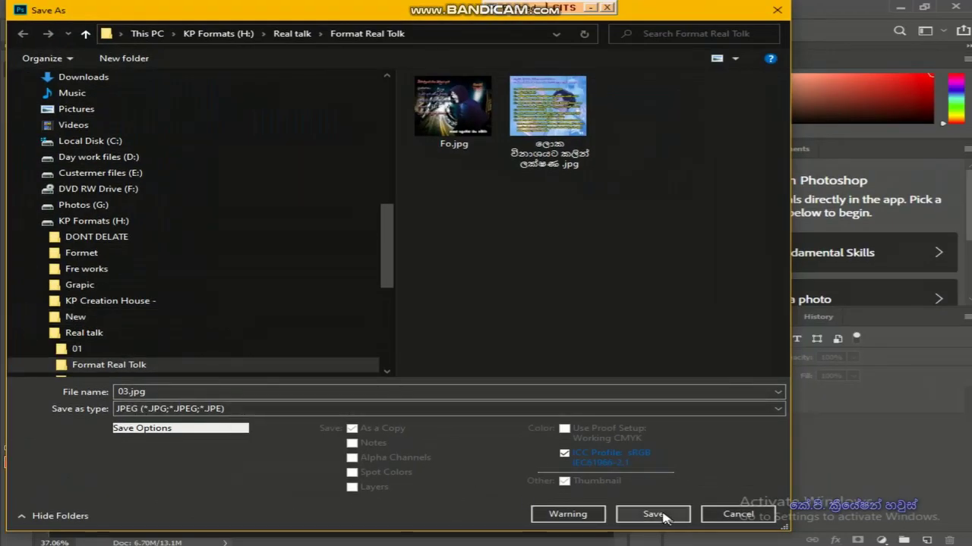
click(663, 514)
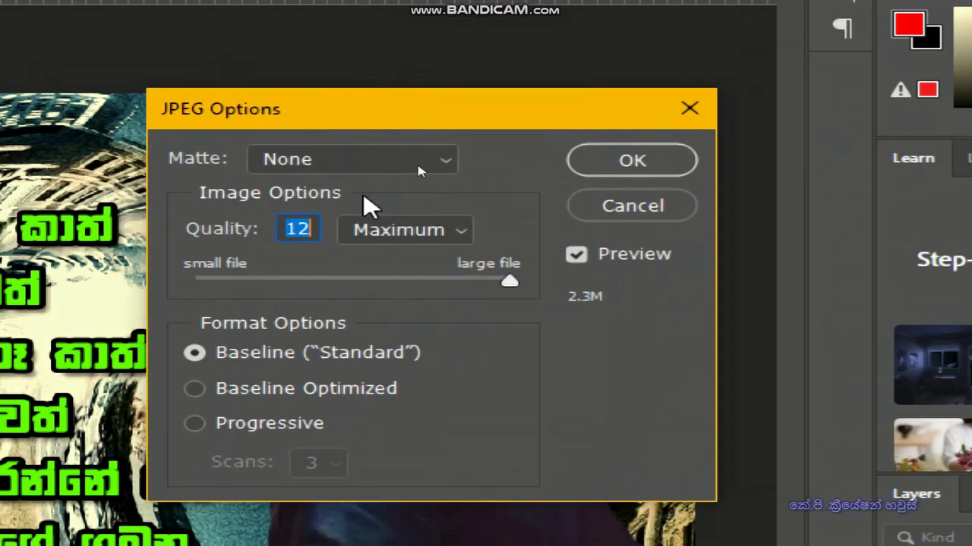
click(445, 160)
click(445, 163)
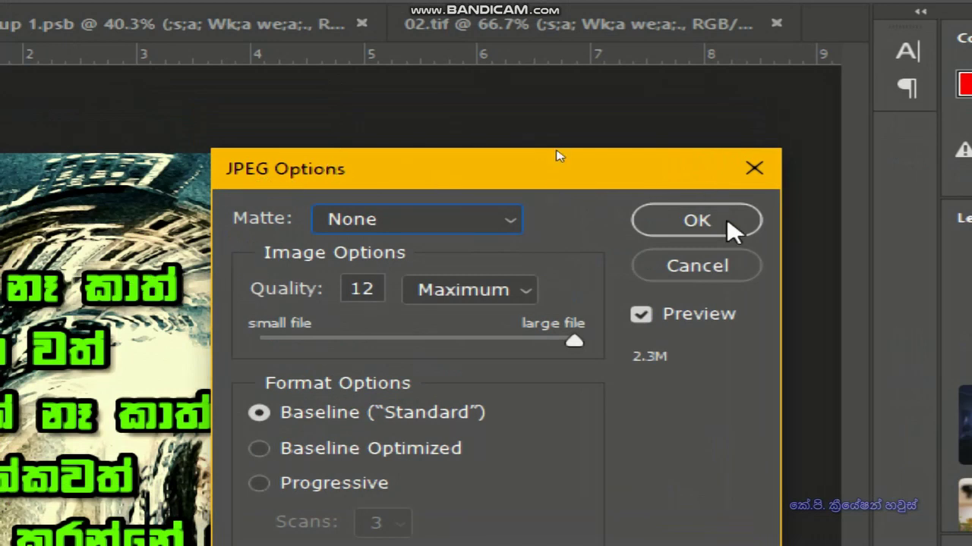
click(727, 225)
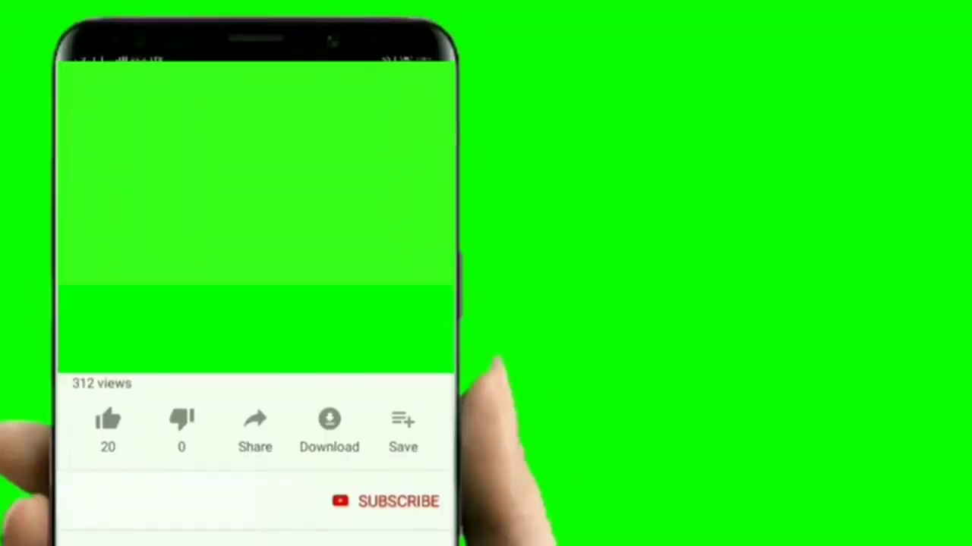